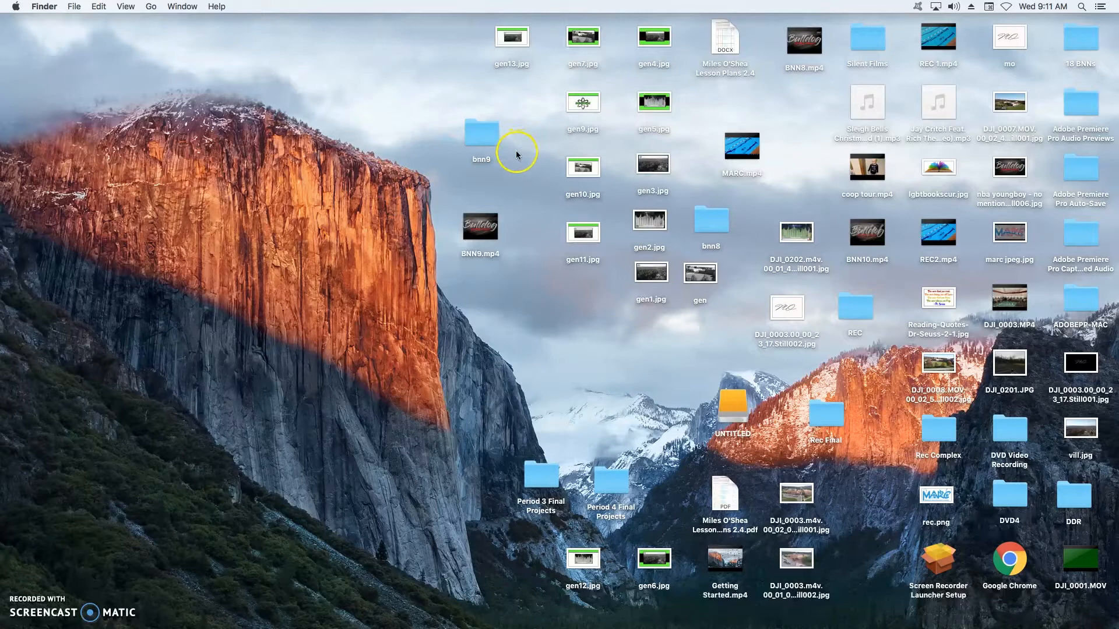
# Move the bnn9 folder on the desktop to just below gen13.jpg
pyautogui.click(487, 139)
pyautogui.moveTo(486, 139); pyautogui.dragTo(517, 109)
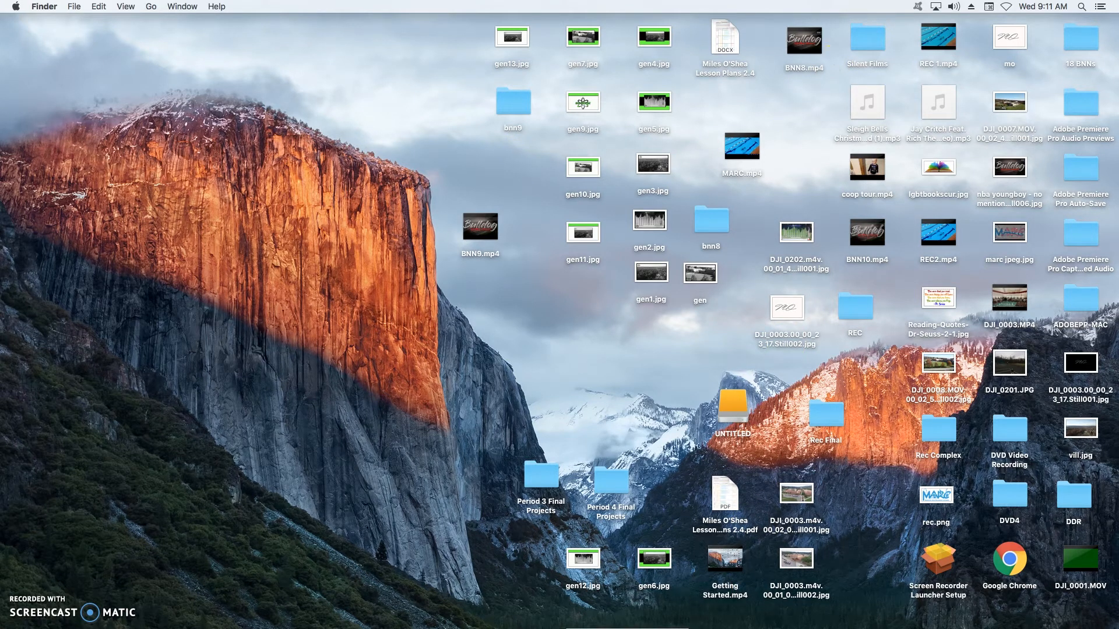
# Search the computer for "prem" and launch Adobe Premiere Pro CC 2018
pyautogui.click(1080, 7)
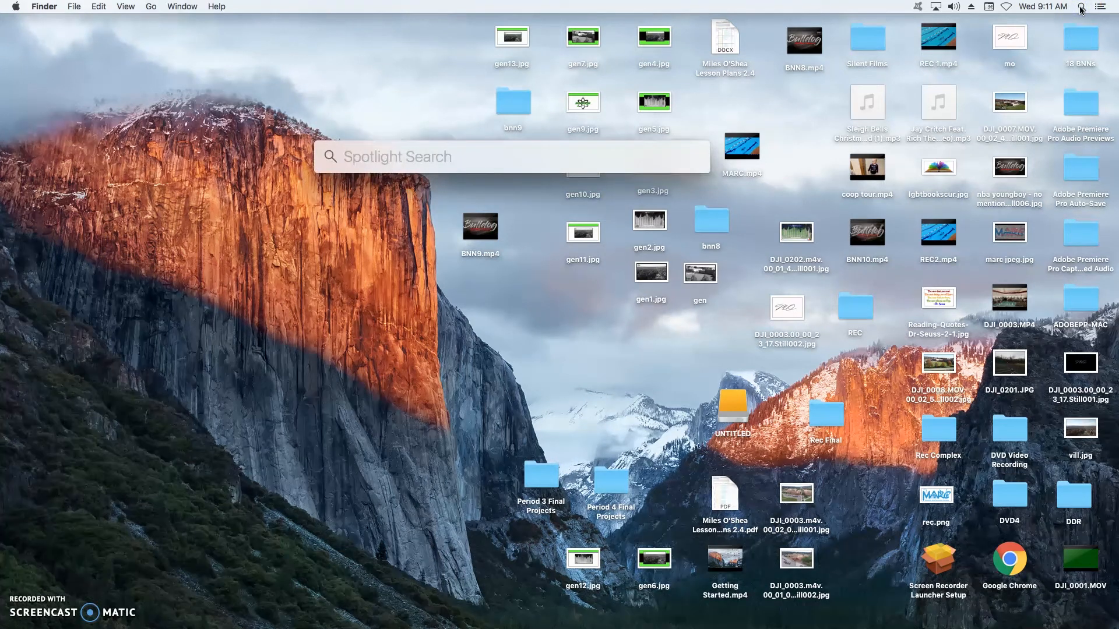
pyautogui.write('prem')
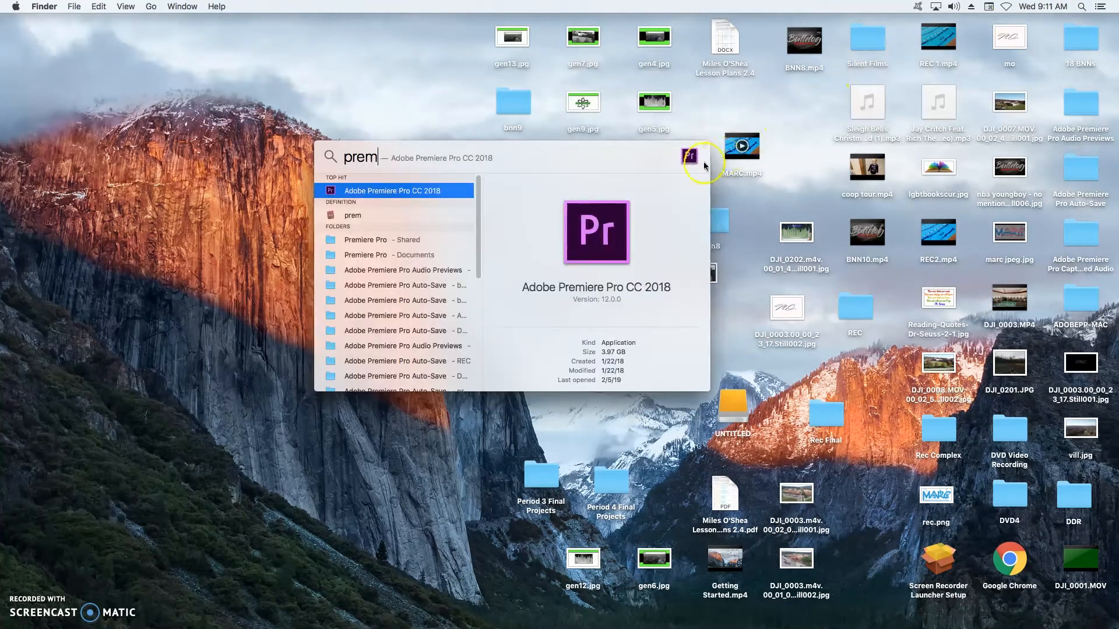
pyautogui.doubleClick(362, 196)
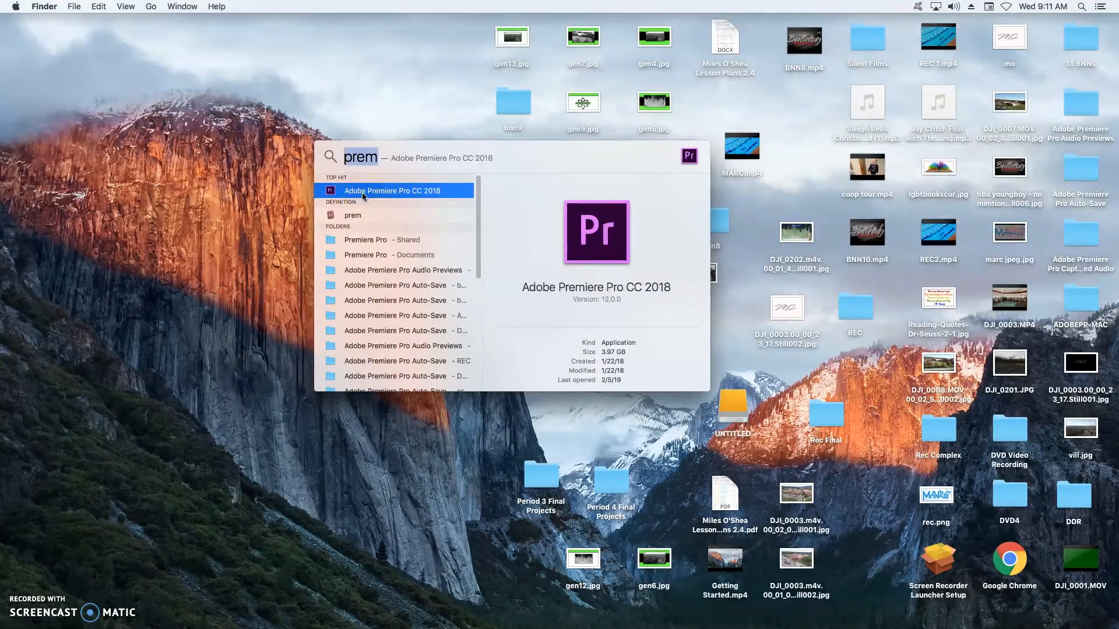
pyautogui.doubleClick(355, 193)
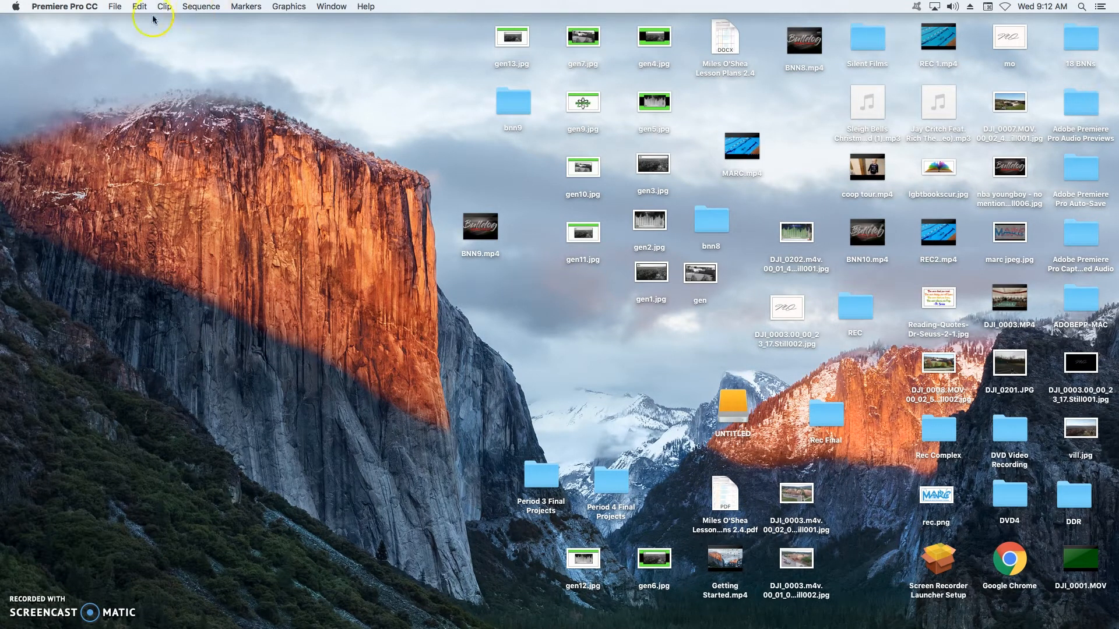
# Create a new project named Intro, saved in the bnn9 folder on the Desktop
pyautogui.click(116, 8)
pyautogui.moveTo(151, 22)
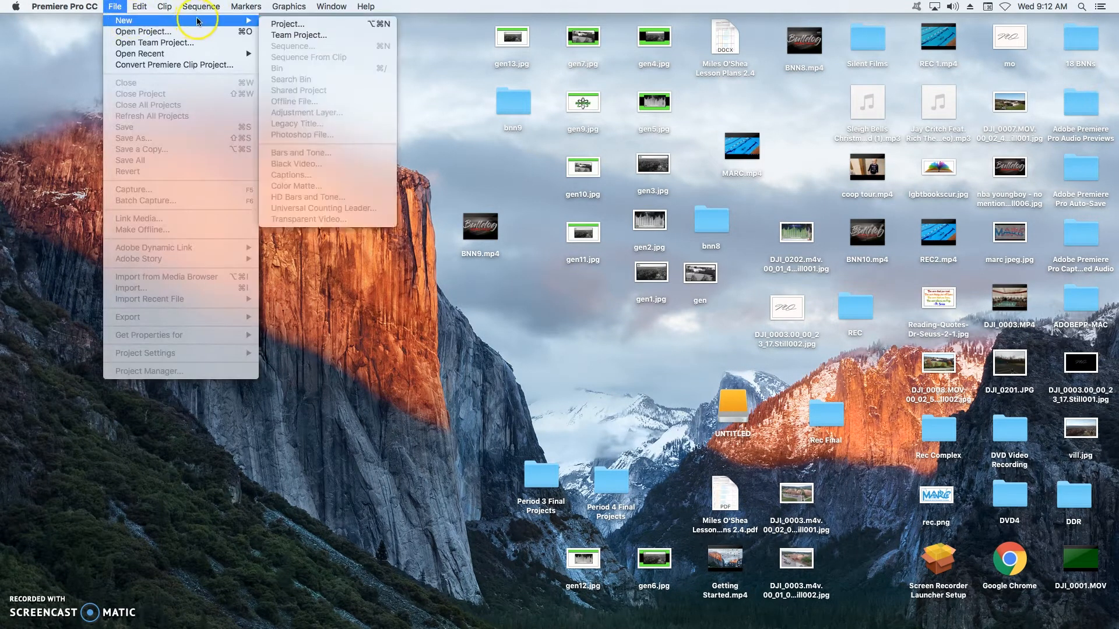
pyautogui.click(290, 26)
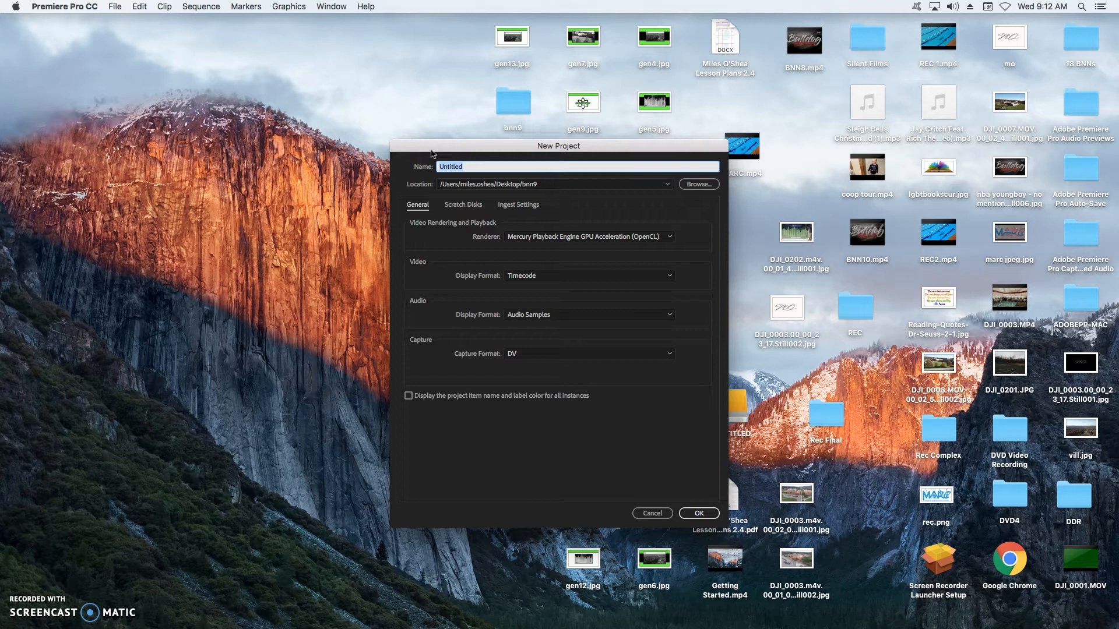
pyautogui.write('Intro')
pyautogui.click(706, 187)
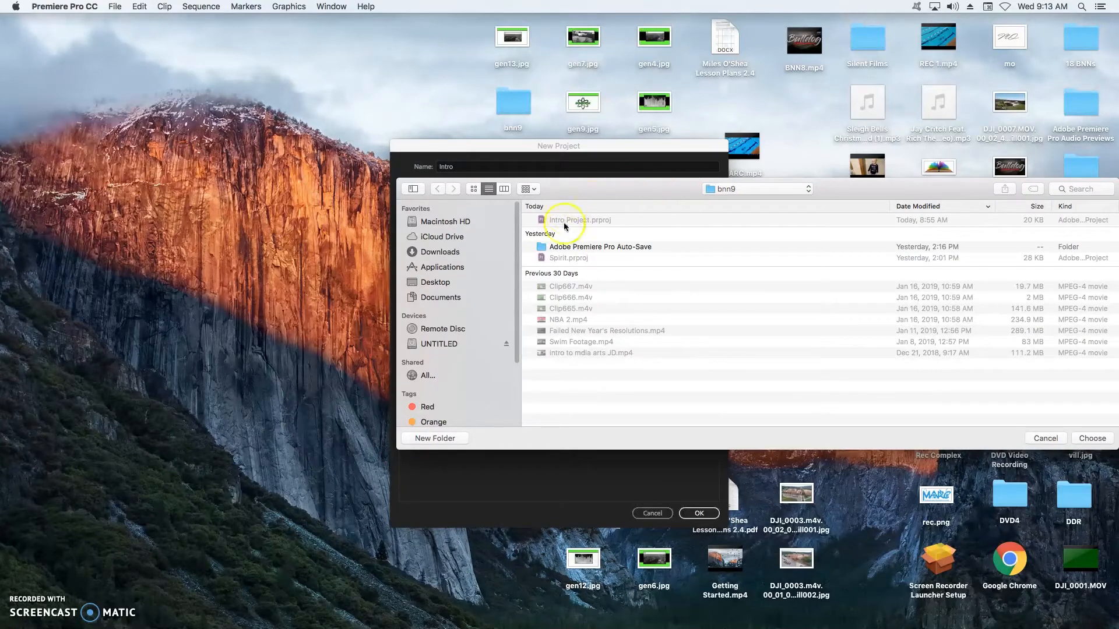
pyautogui.click(432, 282)
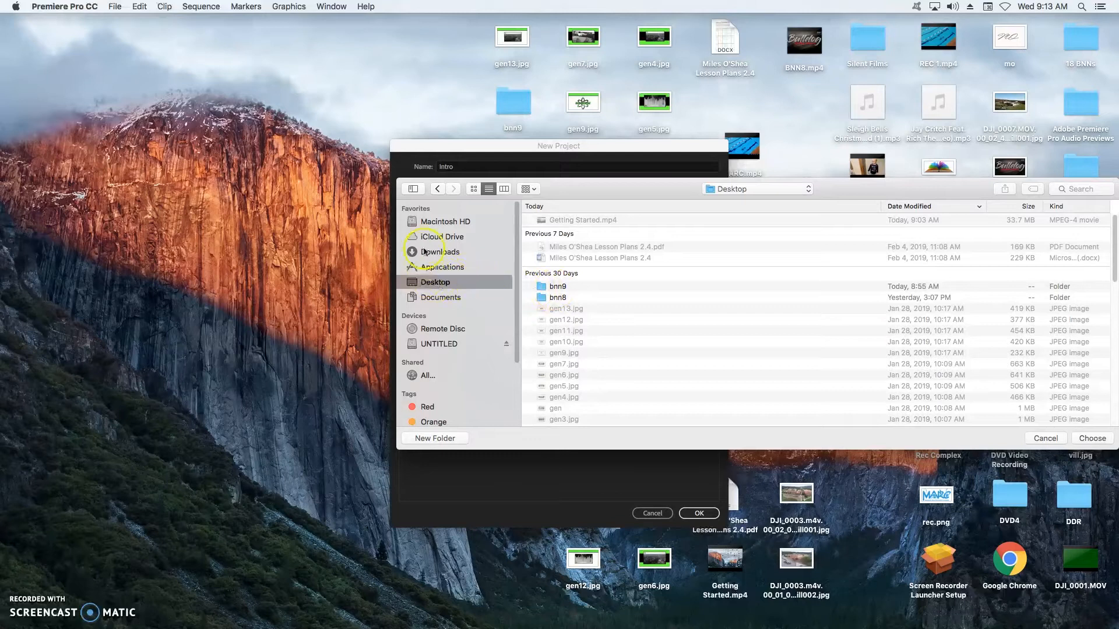
pyautogui.click(555, 286)
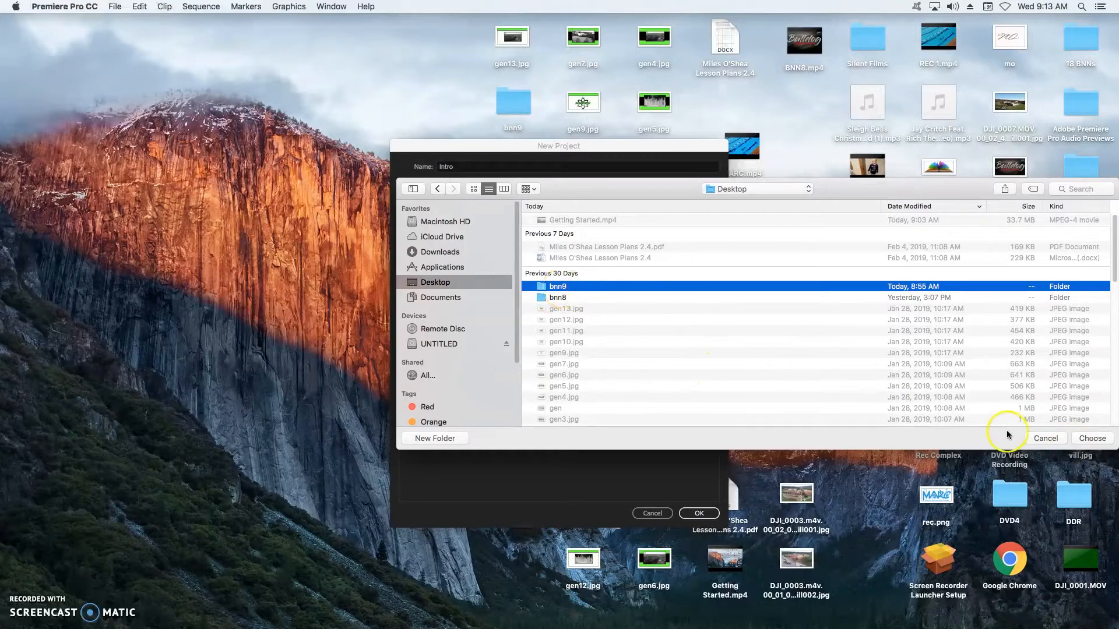
pyautogui.click(1092, 438)
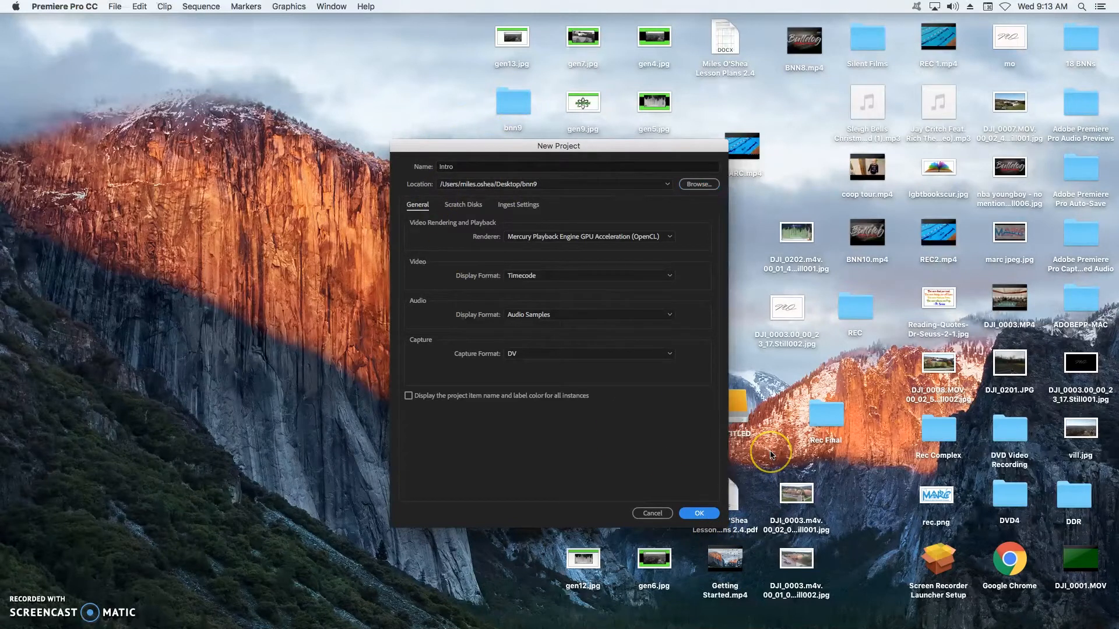
pyautogui.press('Return')
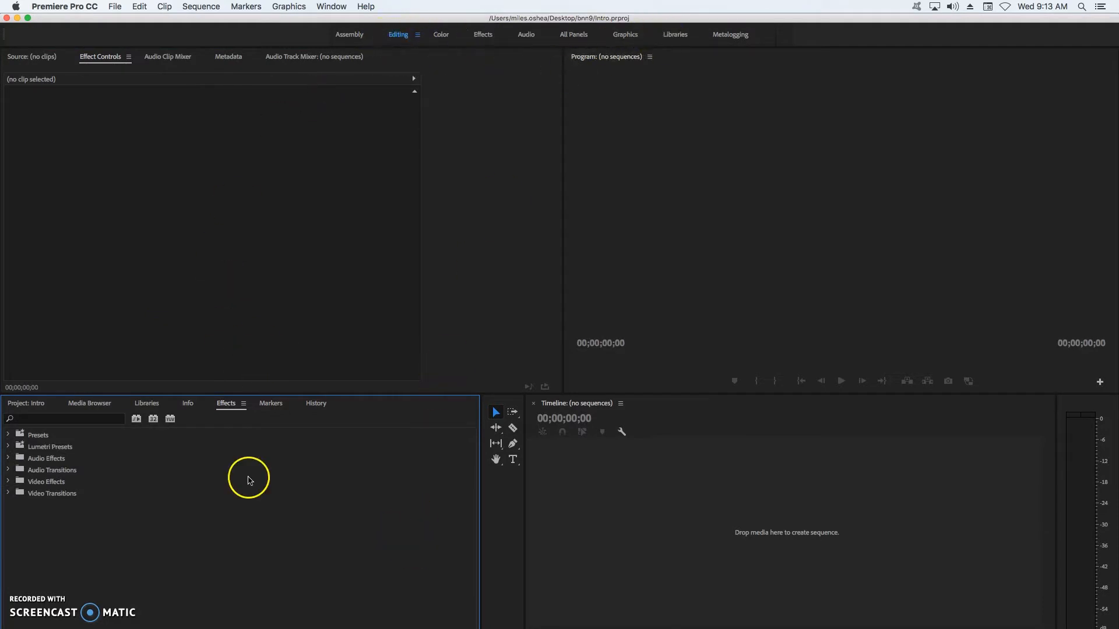
# Import the REC folder from the Desktop into the project, accepting the import of entire projects
pyautogui.click(28, 404)
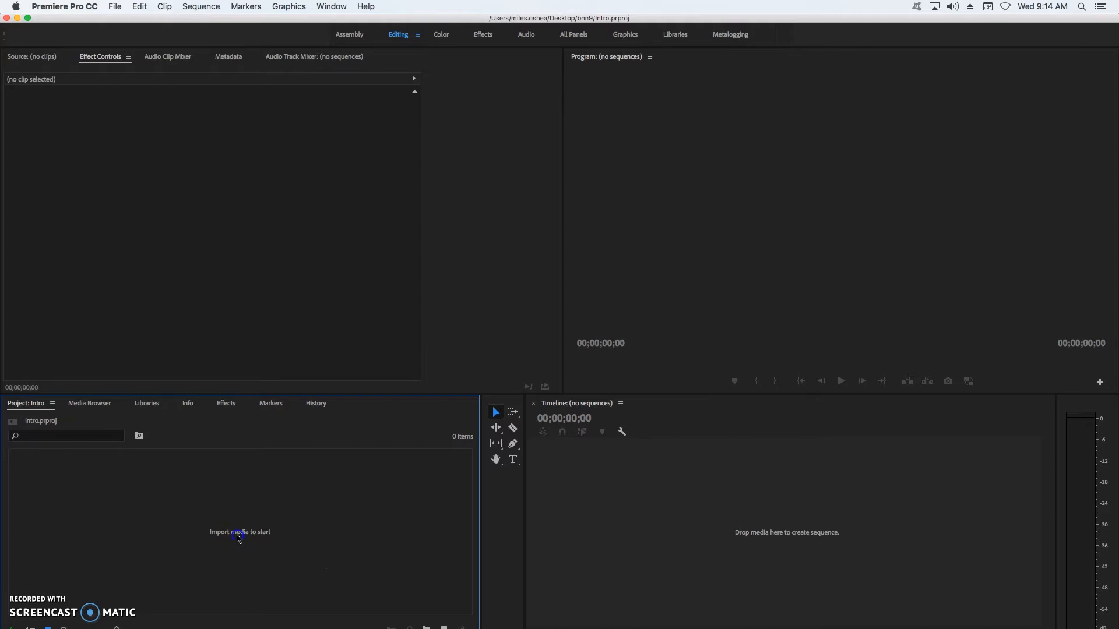
pyautogui.doubleClick(238, 536)
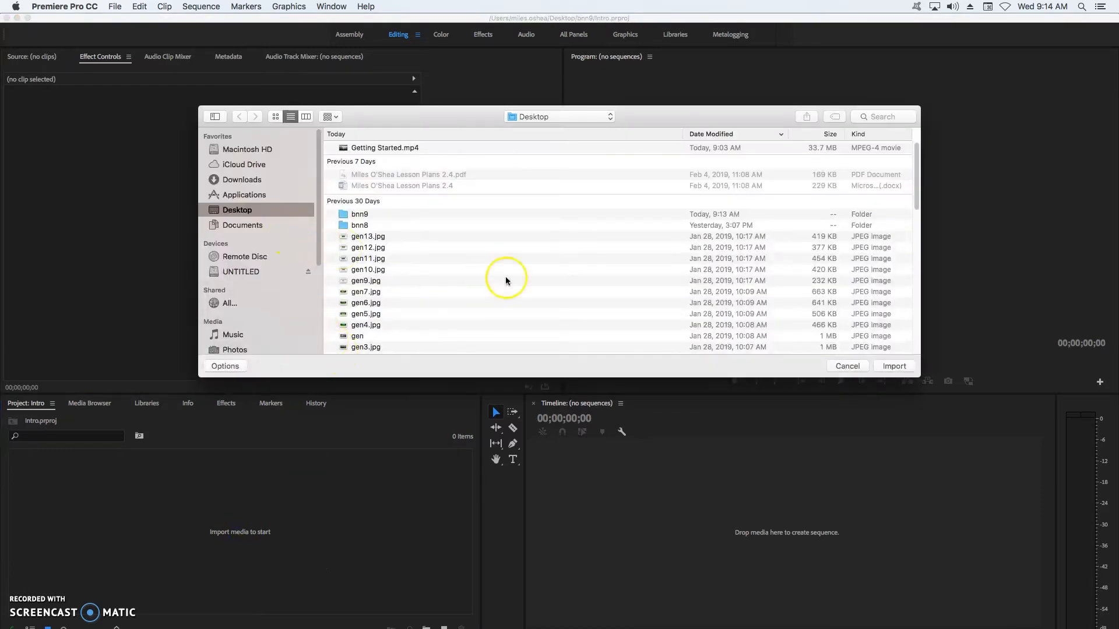
pyautogui.moveTo(917, 169); pyautogui.dragTo(921, 234)
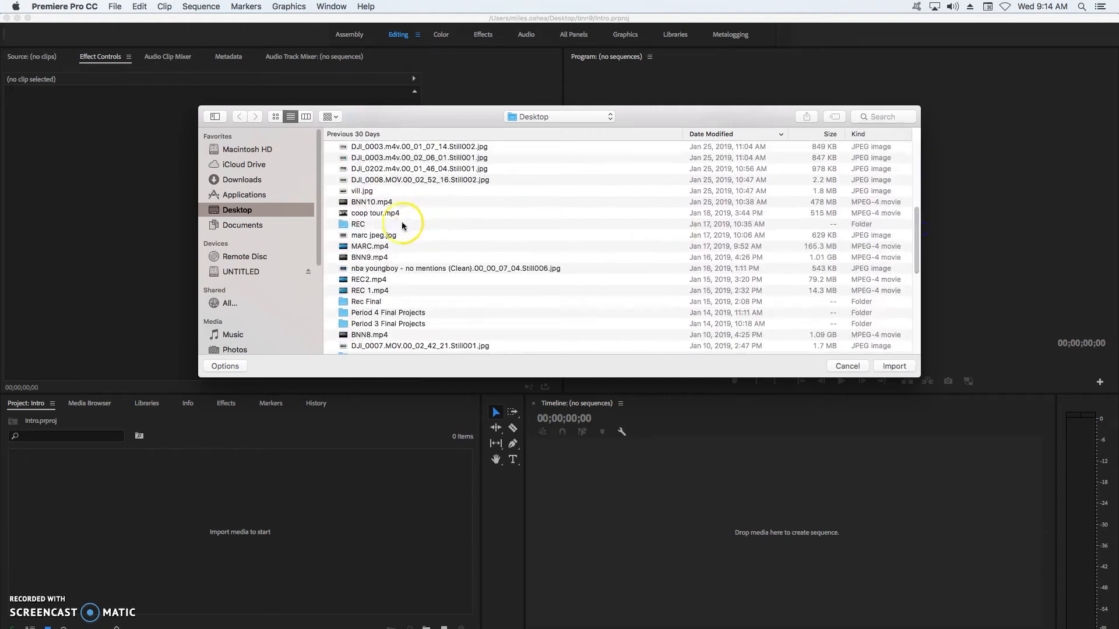
pyautogui.click(357, 226)
pyautogui.click(894, 366)
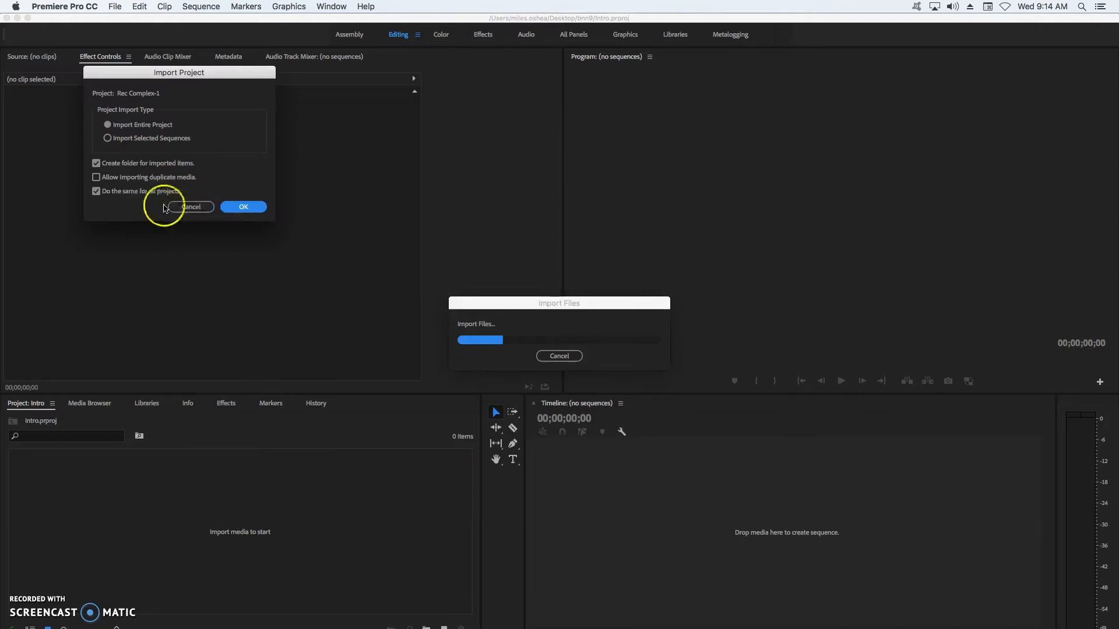
pyautogui.click(252, 208)
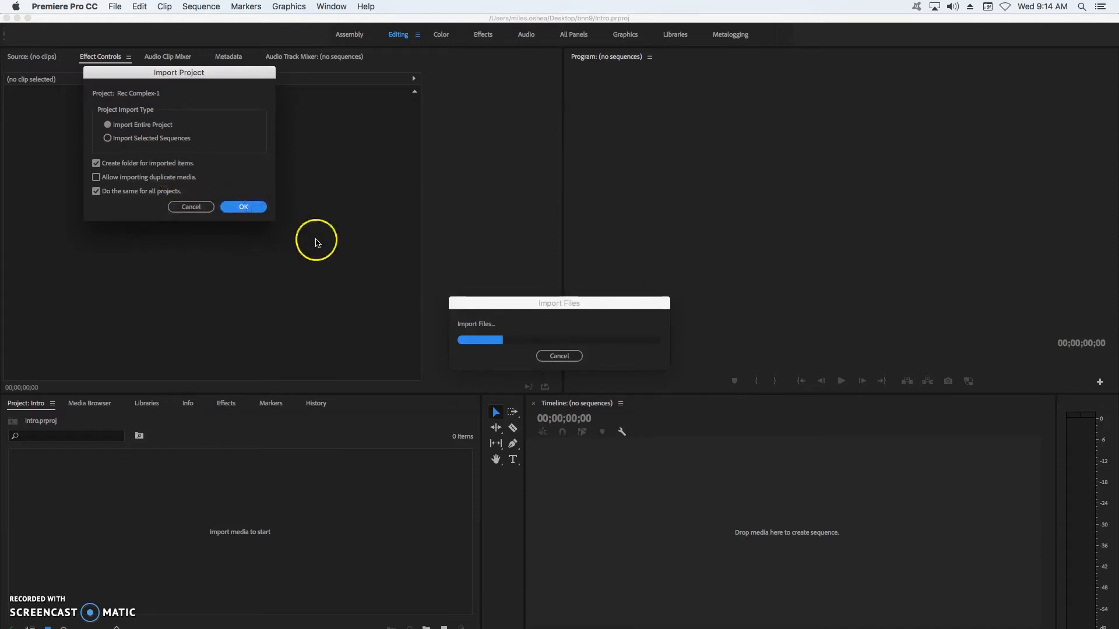
pyautogui.click(250, 209)
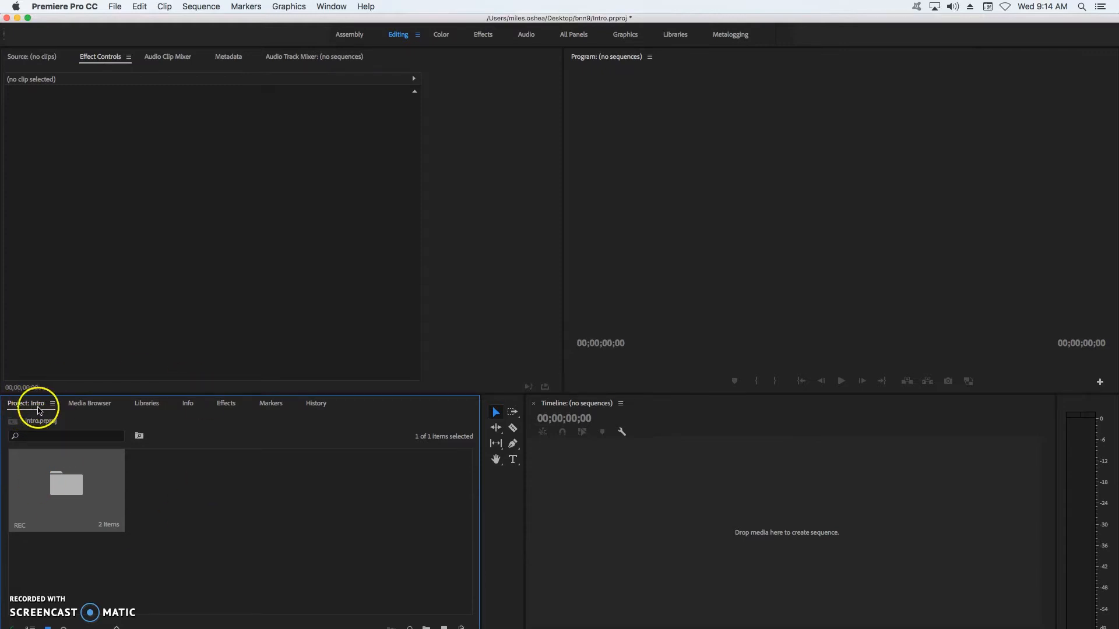
# Open the Rec Complex bin inside REC, load clip AA019801.MXF into the Source monitor, and close the bin windows
pyautogui.doubleClick(74, 490)
pyautogui.doubleClick(114, 146)
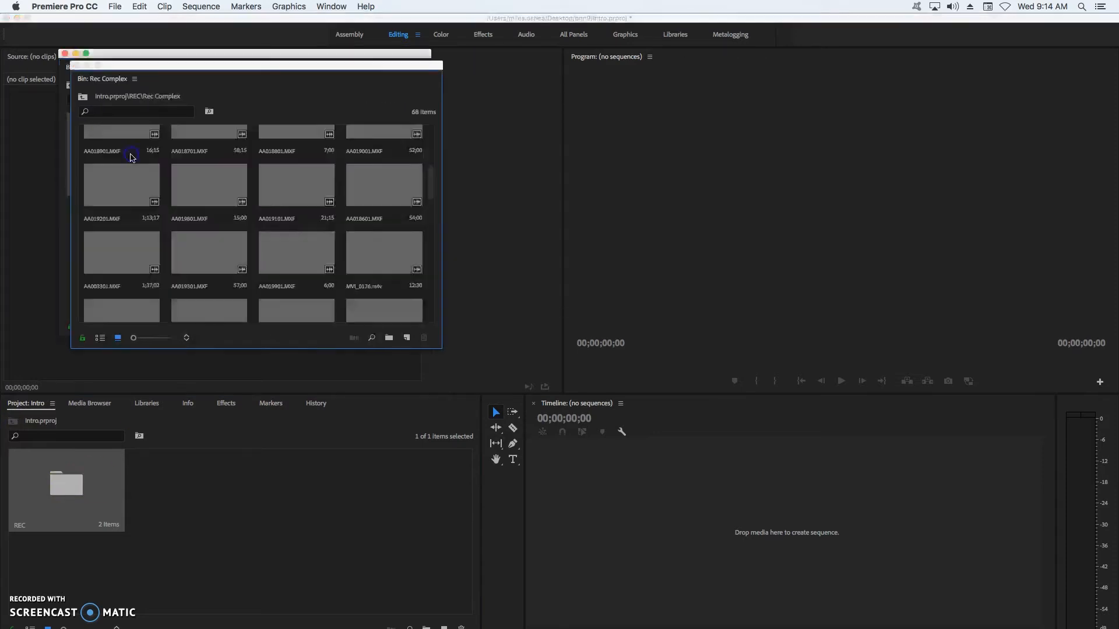
pyautogui.click(65, 53)
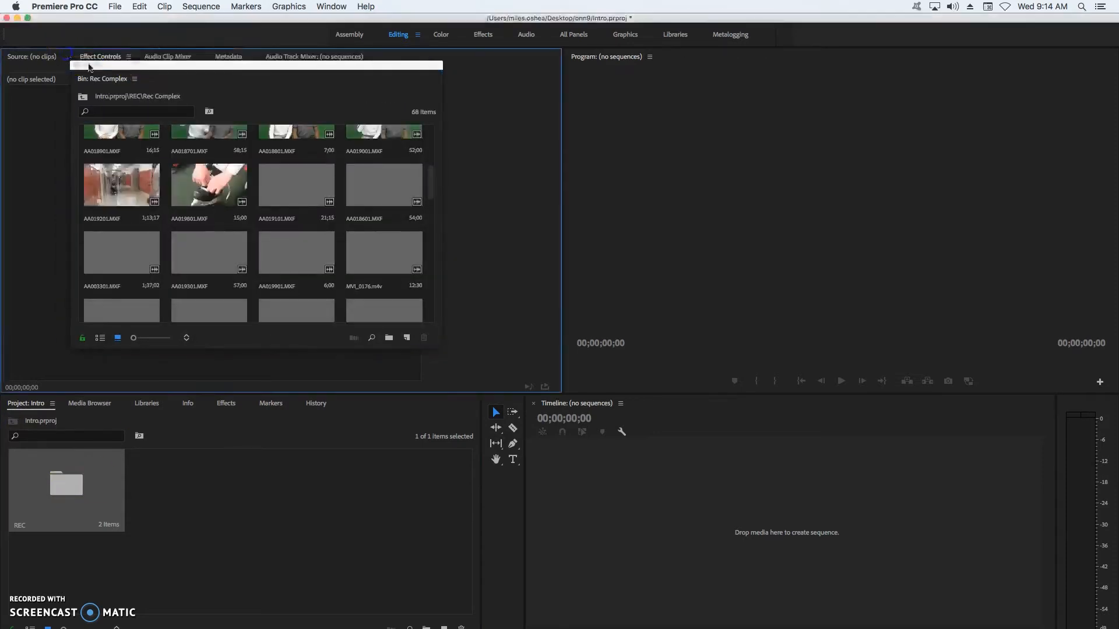
pyautogui.moveTo(189, 71); pyautogui.dragTo(350, 307)
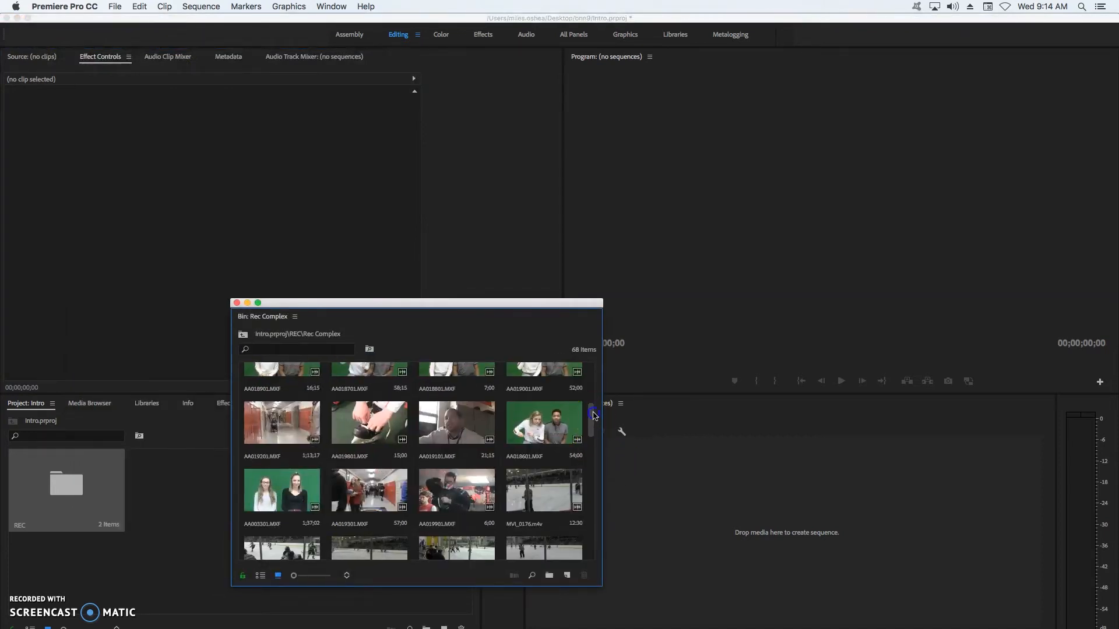
pyautogui.moveTo(594, 415); pyautogui.dragTo(594, 420)
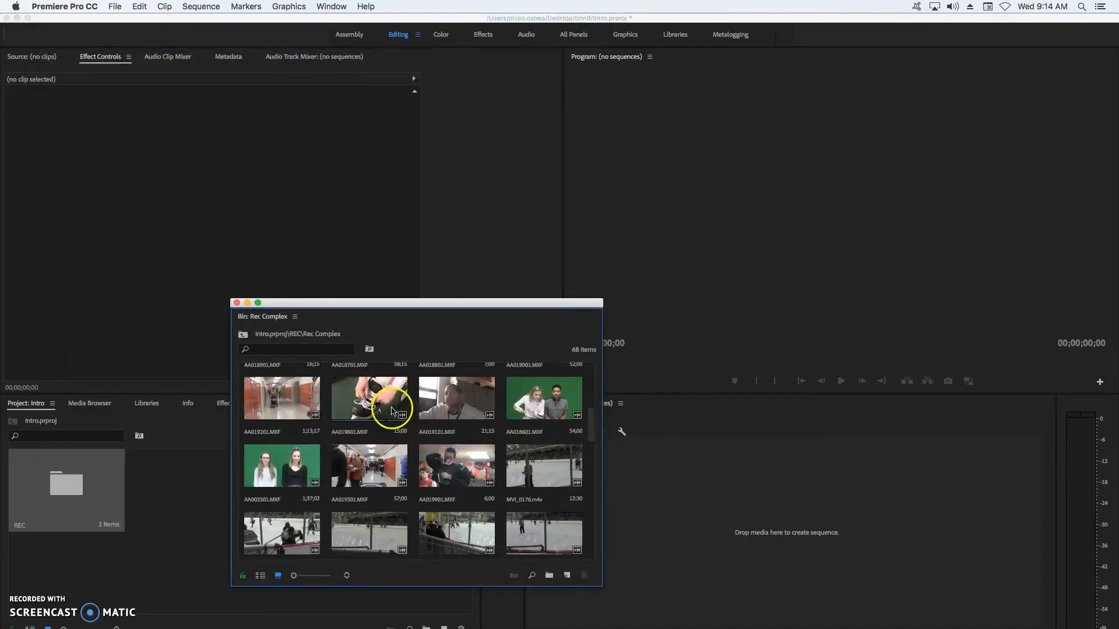
pyautogui.doubleClick(362, 396)
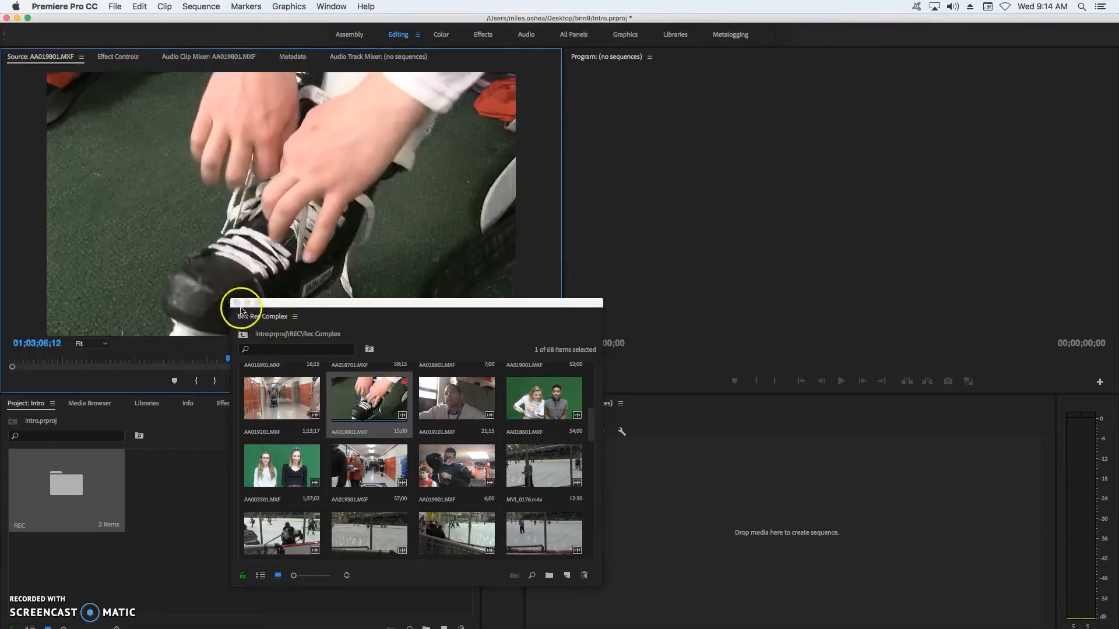
pyautogui.click(236, 302)
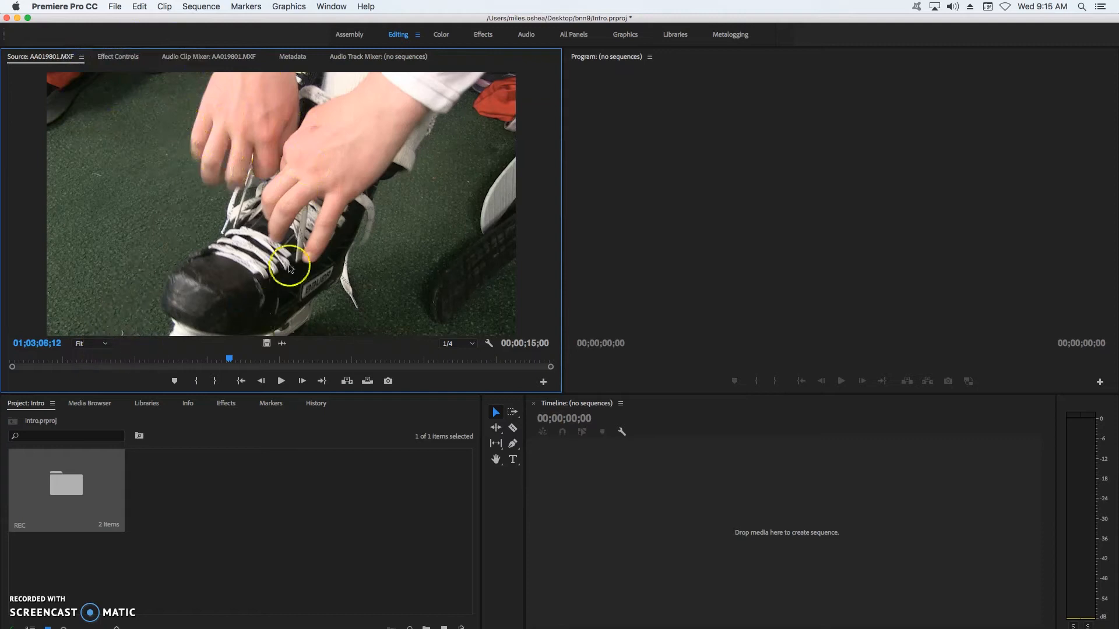
# Preview the skate-lacing clip from near its start and set the Source monitor's playback resolution to Full
pyautogui.click(22, 359)
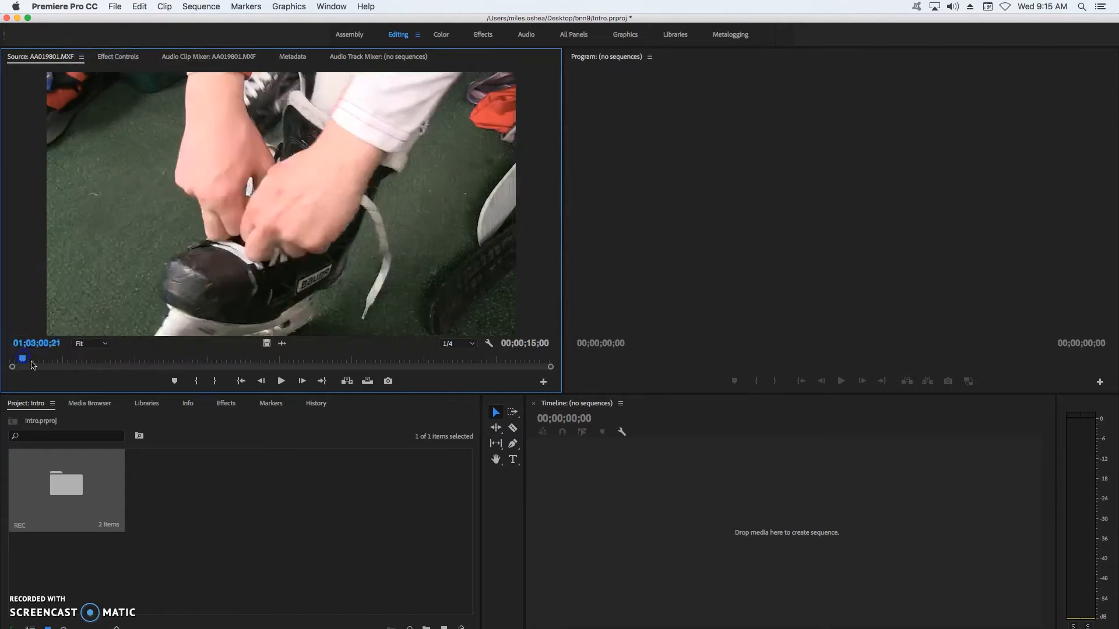
pyautogui.click(281, 382)
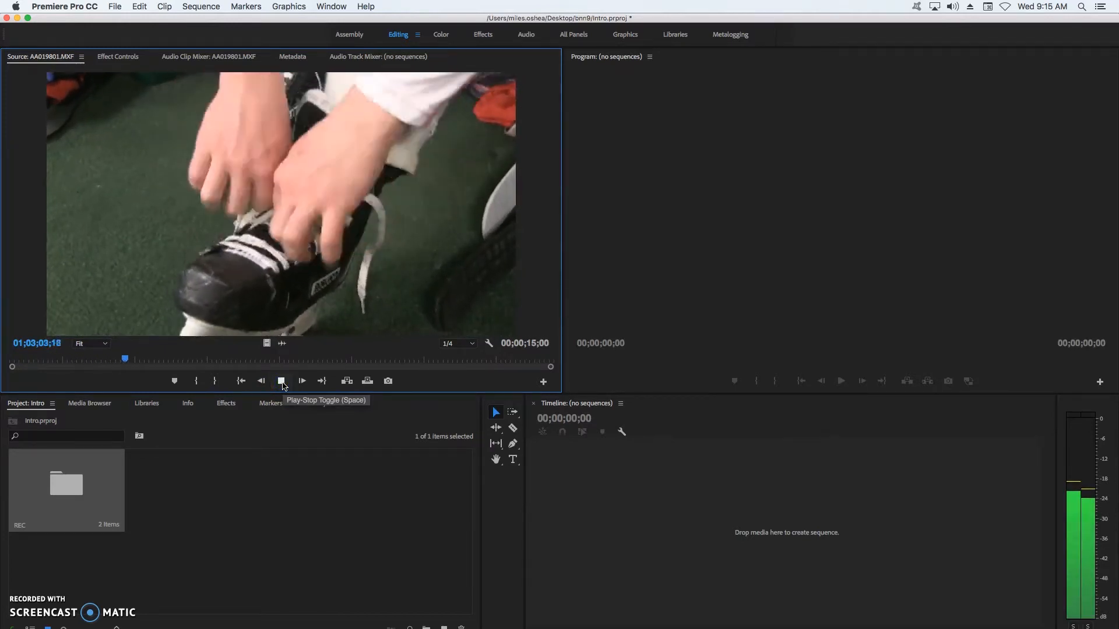
pyautogui.click(282, 381)
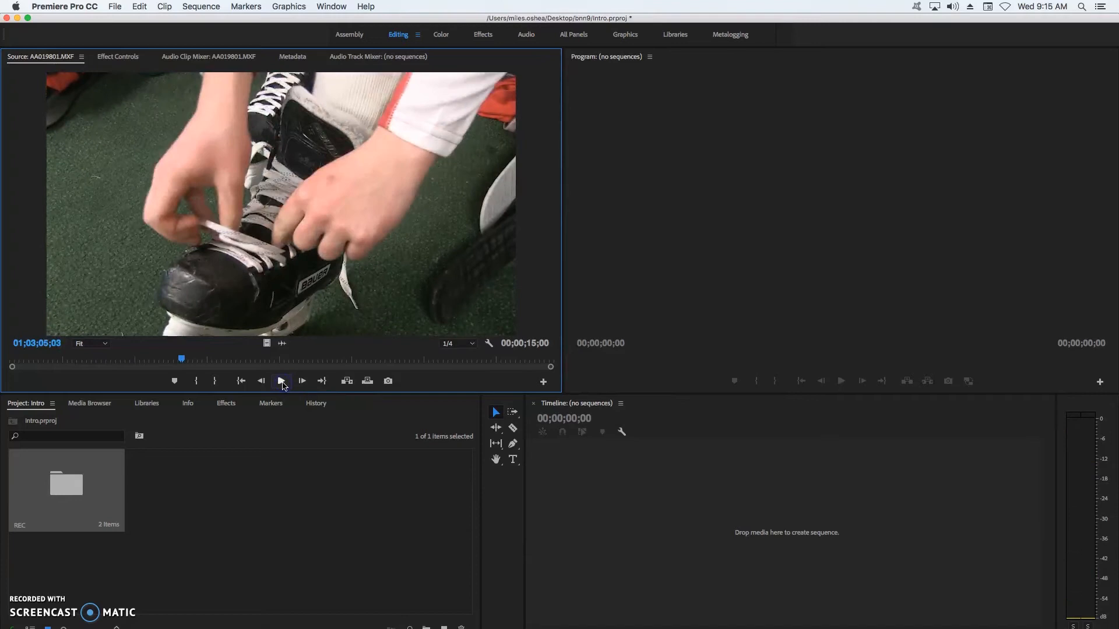
pyautogui.click(464, 343)
pyautogui.click(455, 353)
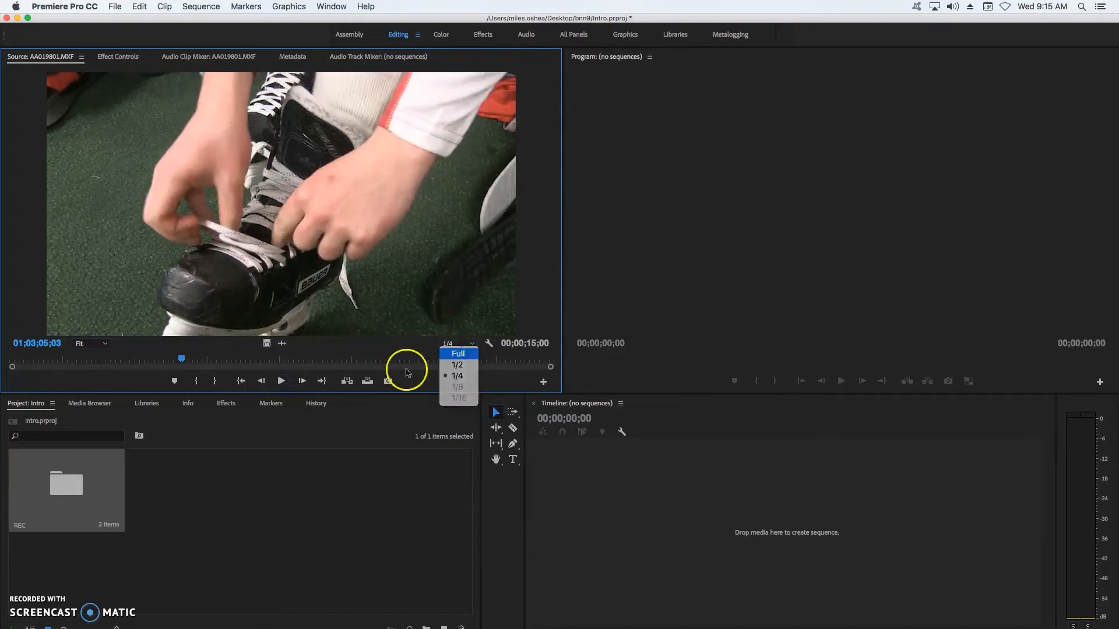
pyautogui.press('space')
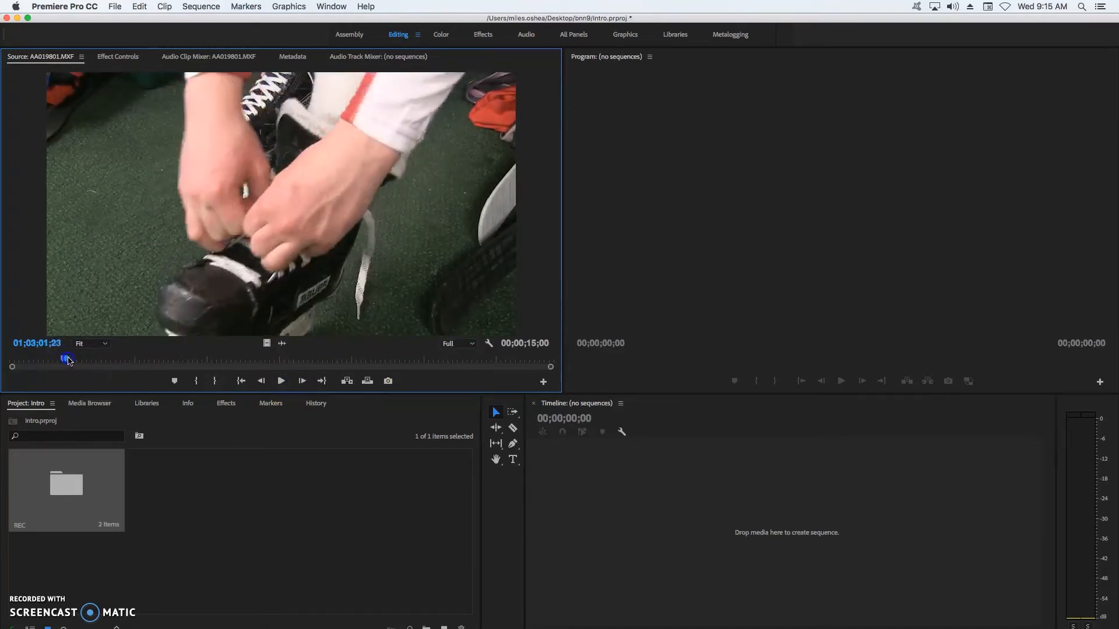
# Mark an in point at 01;03;04;17 and an out point at 01;03;10;28 on the skate-lacing clip
pyautogui.moveTo(259, 372); pyautogui.dragTo(63, 361)
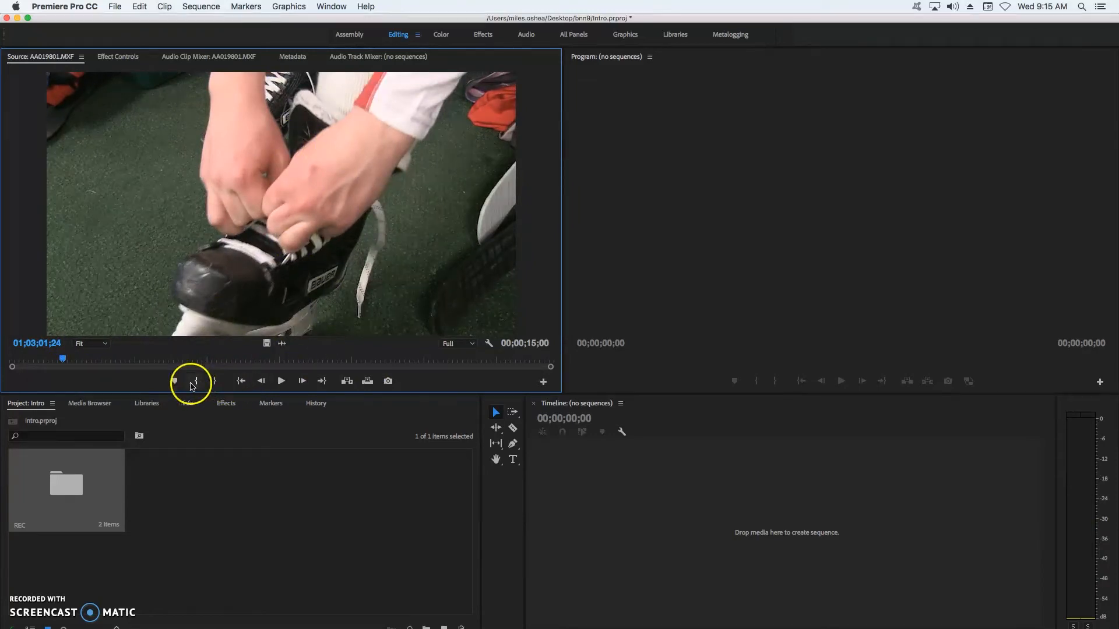
pyautogui.moveTo(74, 362); pyautogui.dragTo(163, 366)
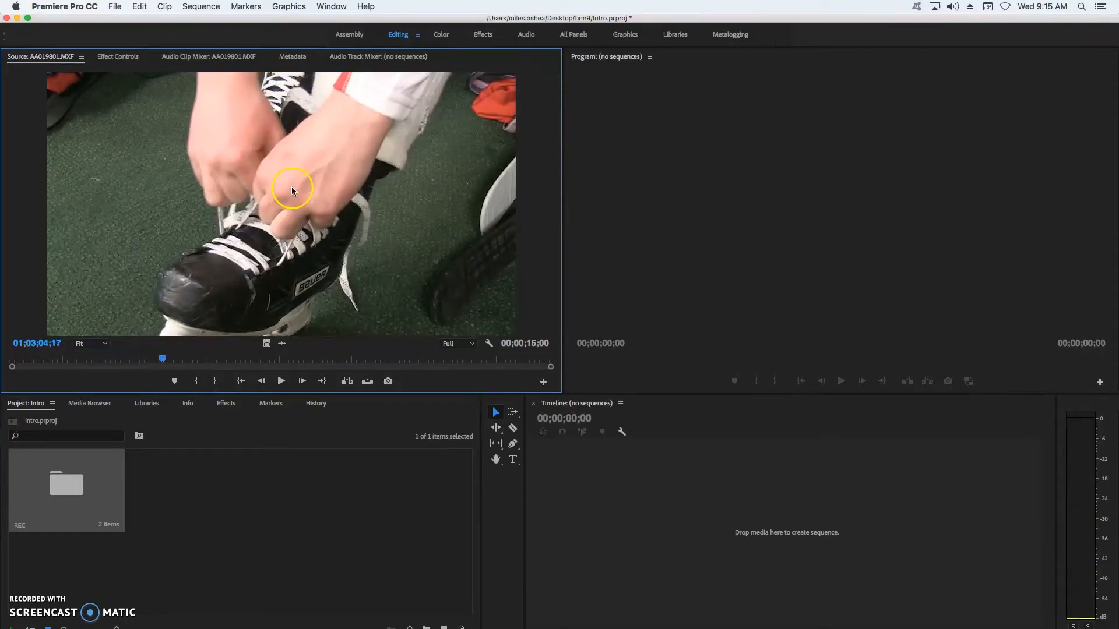
pyautogui.click(197, 381)
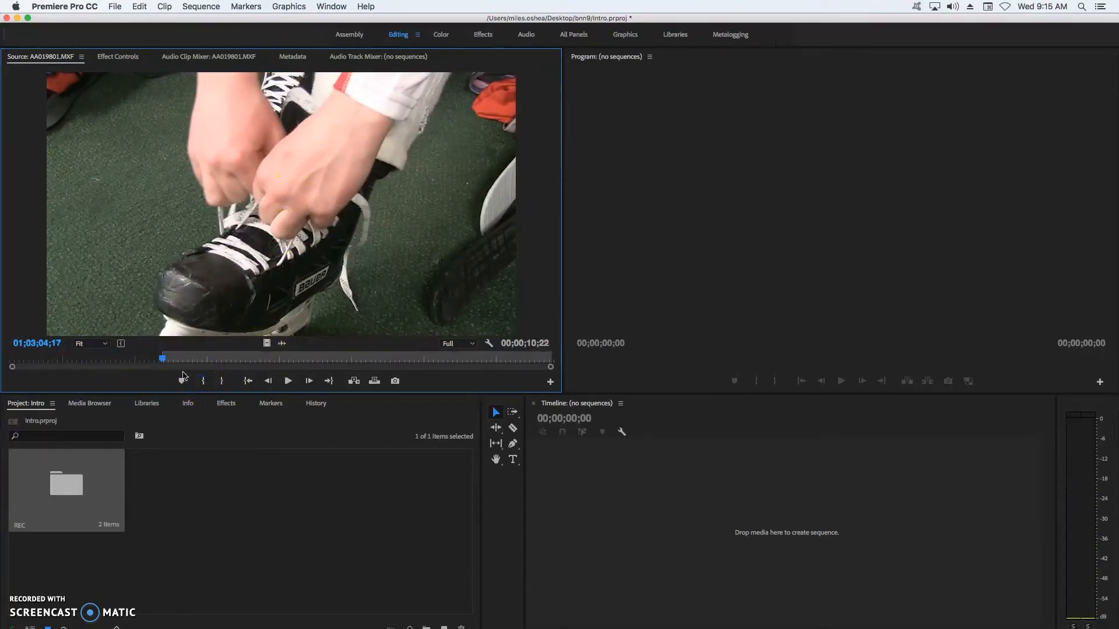
pyautogui.moveTo(162, 361); pyautogui.dragTo(393, 370)
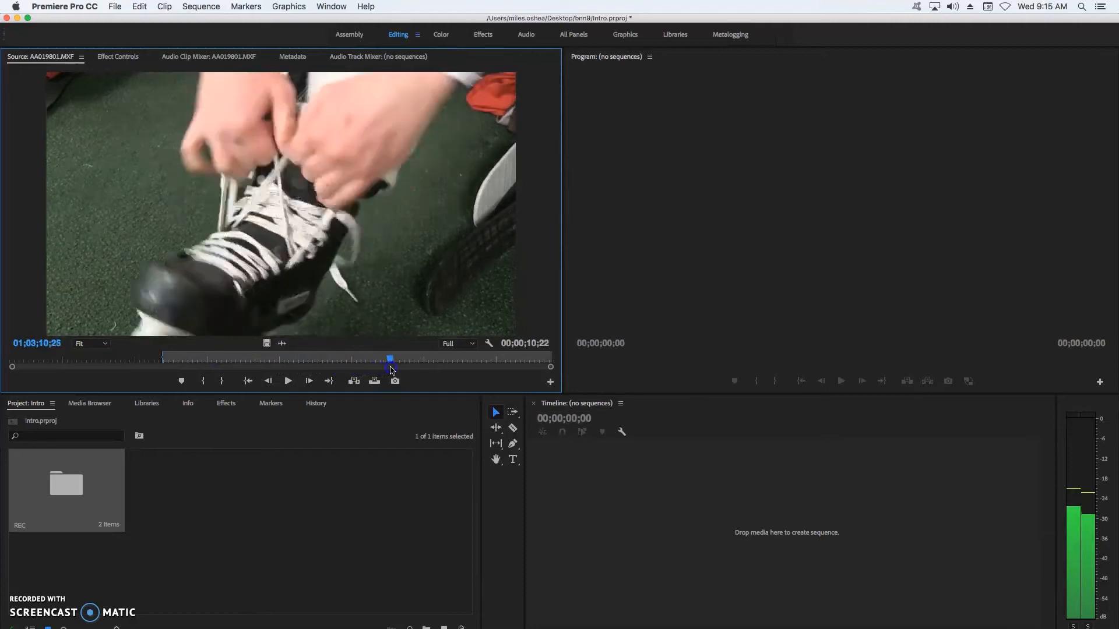
pyautogui.click(245, 383)
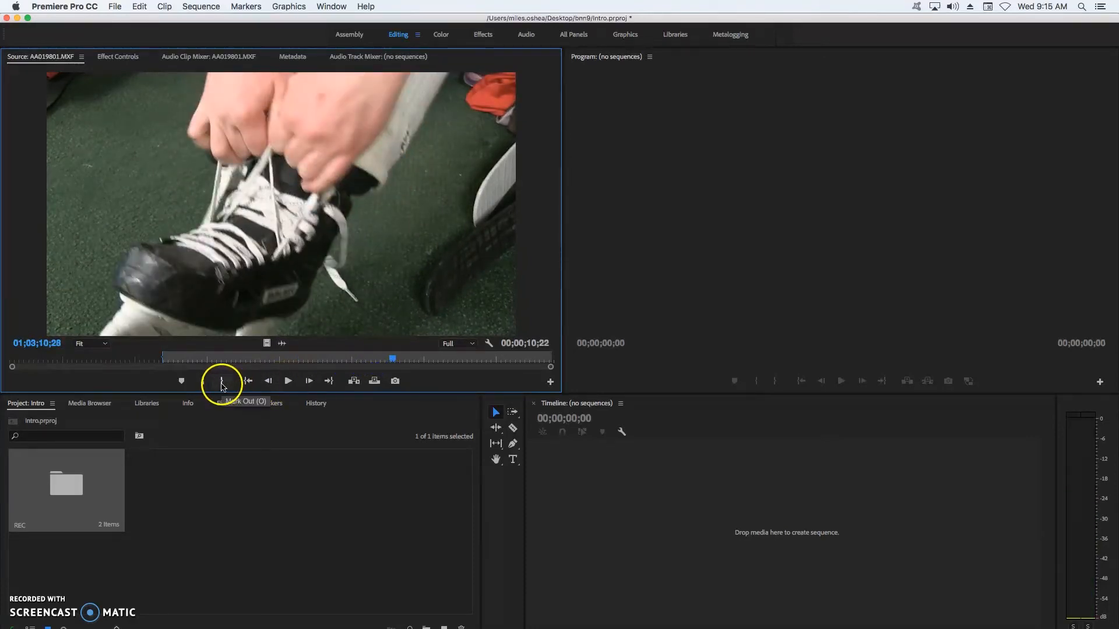
pyautogui.click(222, 382)
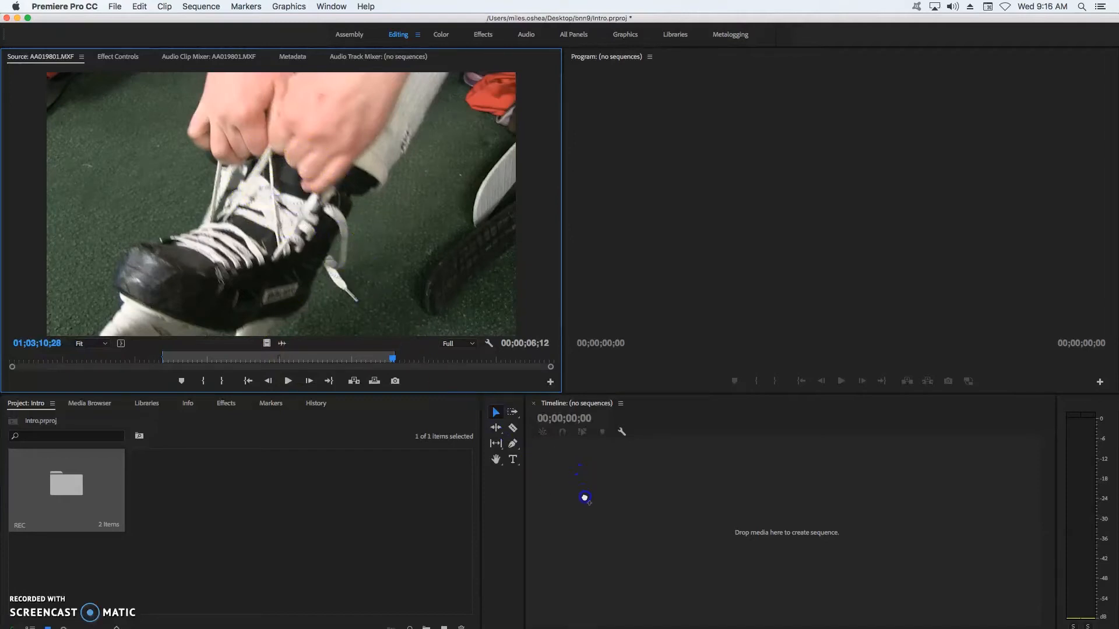
# Create a sequence from the trimmed skate-lacing clip and widen the timeline panel
pyautogui.moveTo(585, 498); pyautogui.dragTo(584, 496)
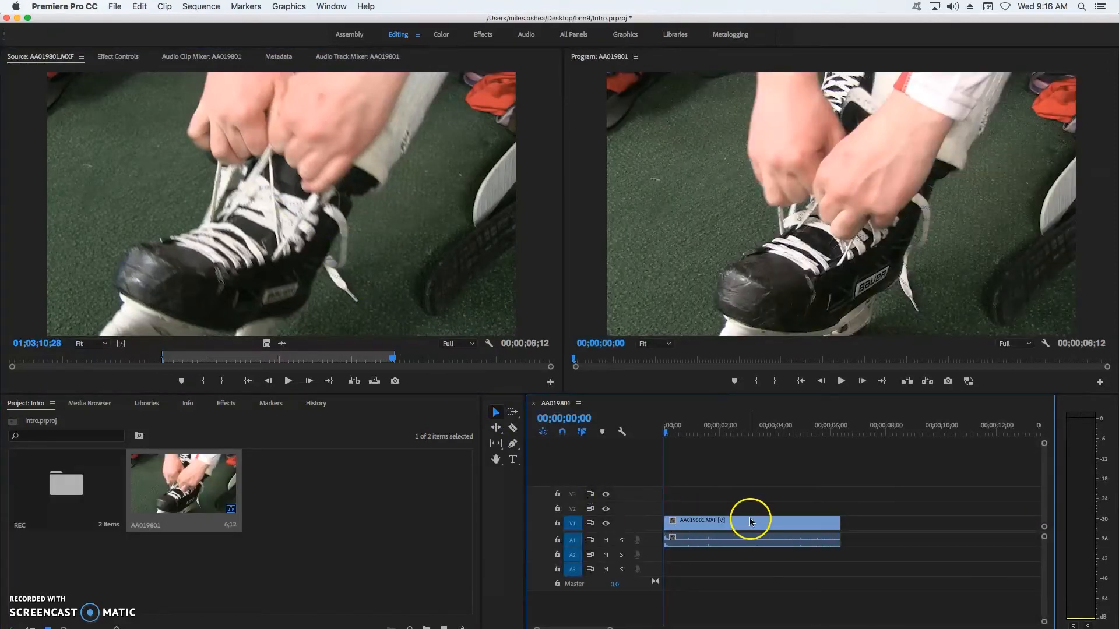
pyautogui.moveTo(481, 418); pyautogui.dragTo(375, 418)
pyautogui.moveTo(521, 407); pyautogui.dragTo(401, 412)
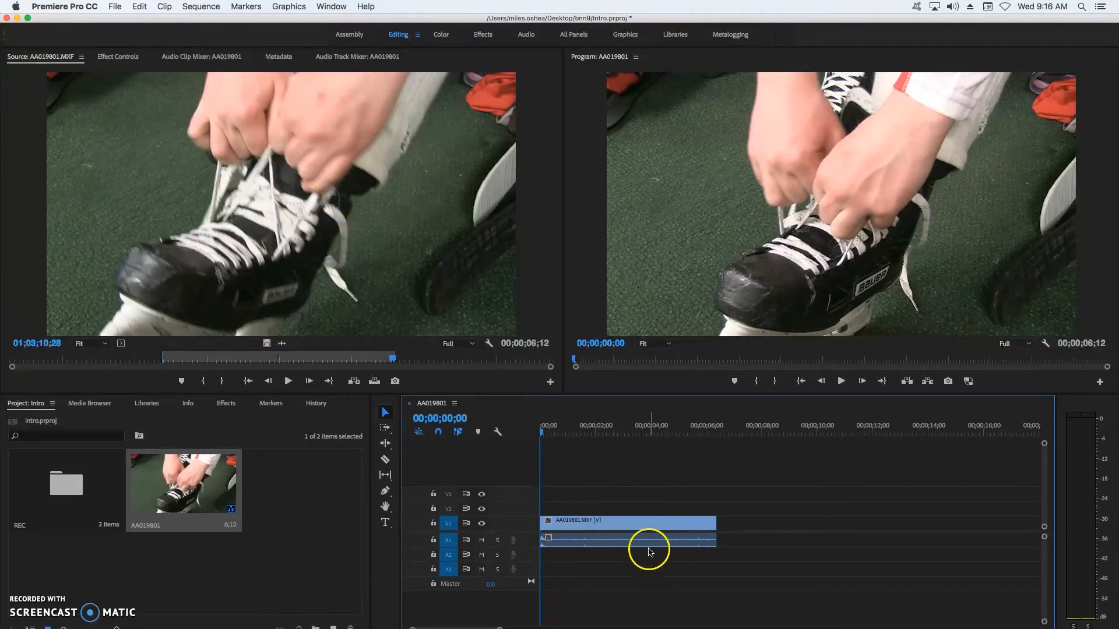
# Play the new sequence from its start and return the playhead to 00;00;00;00
pyautogui.moveTo(541, 435)
pyautogui.mouseDown()
pyautogui.moveTo(645, 437)
pyautogui.moveTo(544, 456)
pyautogui.mouseUp()
pyautogui.click(841, 380)
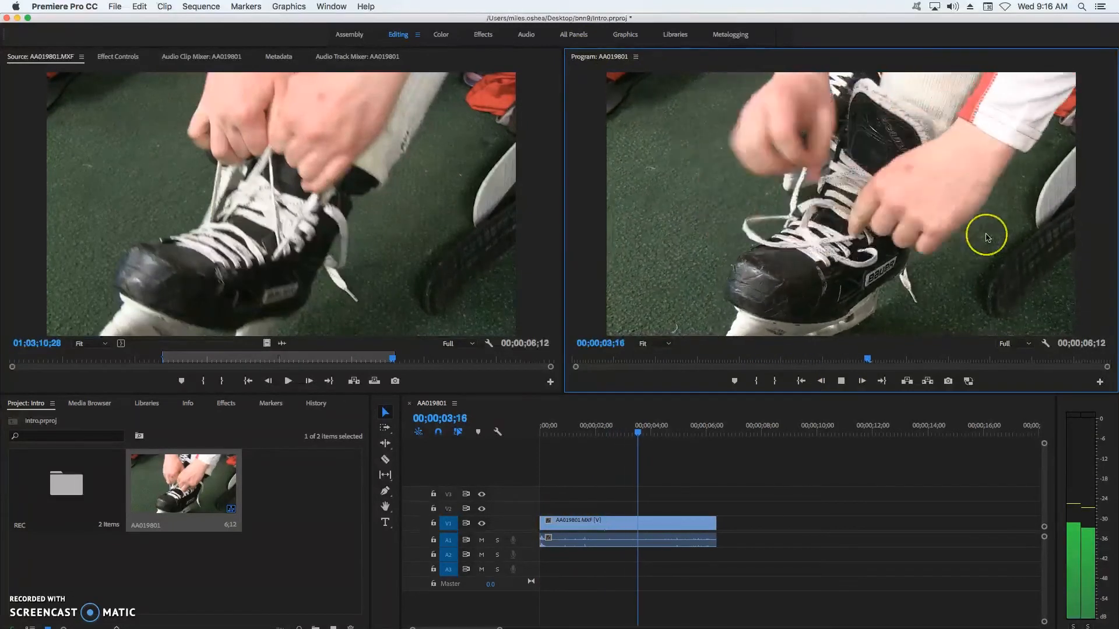
pyautogui.click(844, 381)
pyautogui.moveTo(712, 431); pyautogui.dragTo(535, 446)
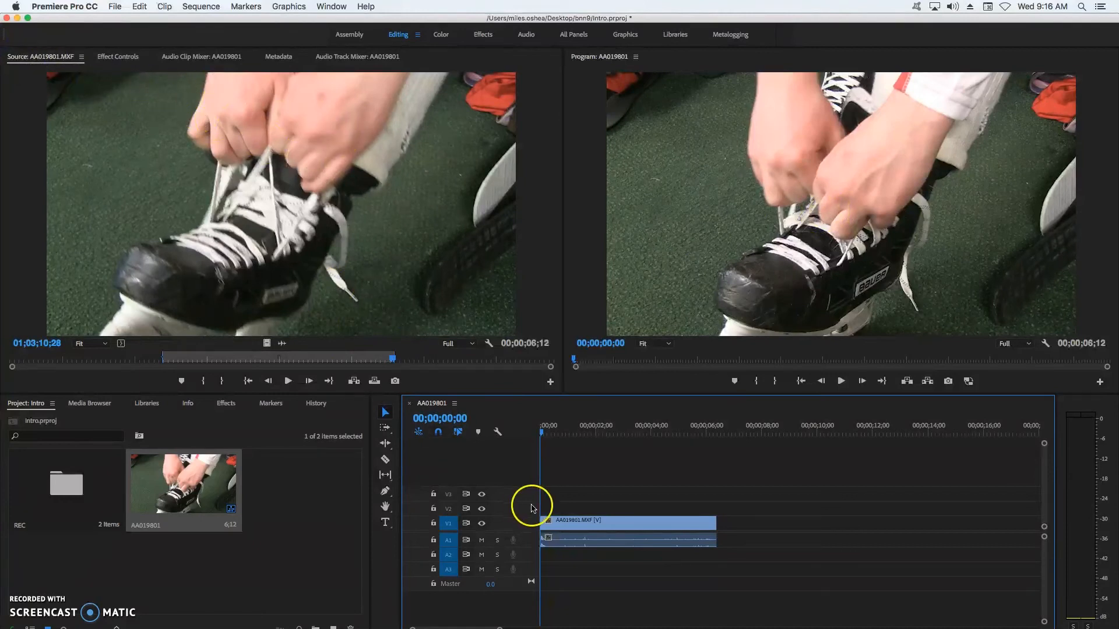
# Scrub through the skate-lacing clip on the timeline and park the playhead at 00;00;03;27
pyautogui.moveTo(542, 434); pyautogui.dragTo(598, 434)
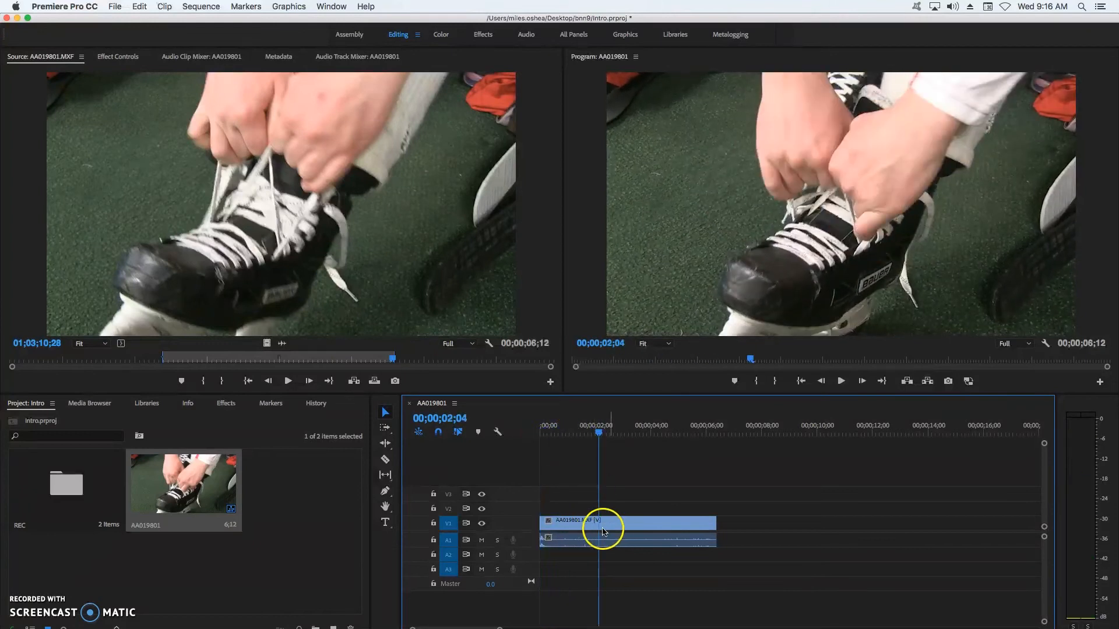
pyautogui.moveTo(600, 438); pyautogui.dragTo(628, 434)
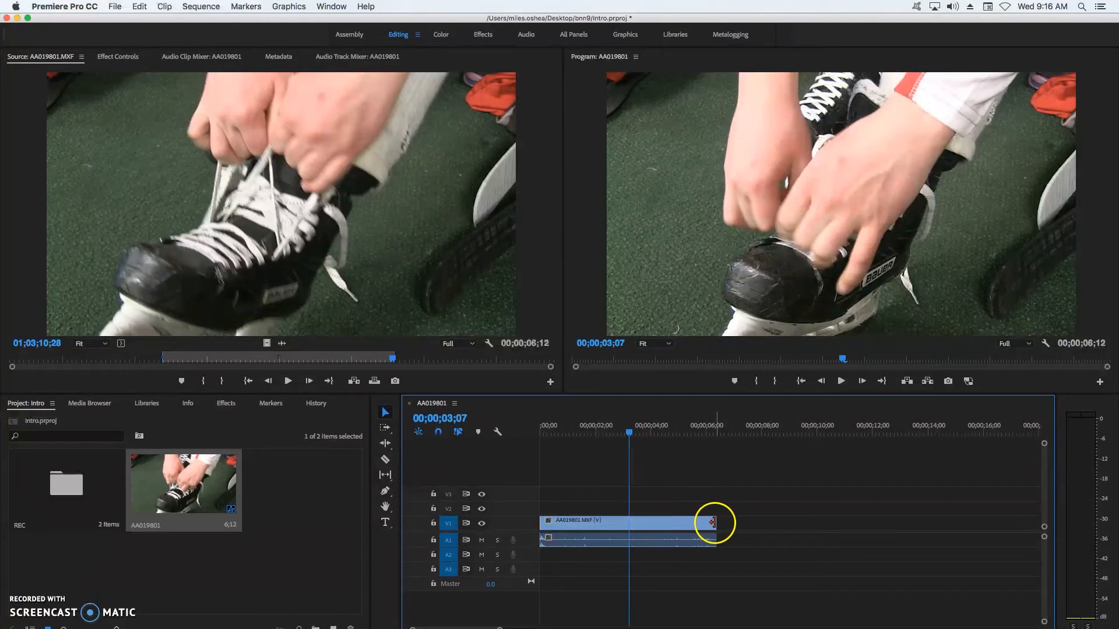
pyautogui.moveTo(632, 432); pyautogui.dragTo(647, 431)
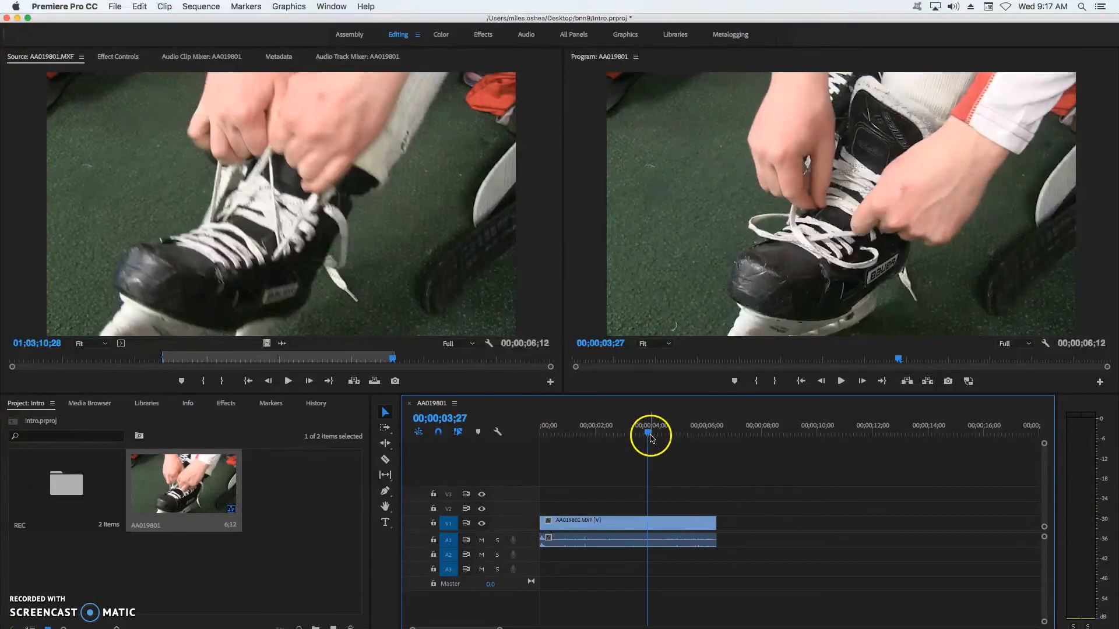
# Trim the end of the skate-lacing clip on the timeline, giving it a duration of 00;00;06;09
pyautogui.click(712, 522)
pyautogui.moveTo(712, 522)
pyautogui.mouseDown()
pyautogui.moveTo(647, 523)
pyautogui.moveTo(711, 522)
pyautogui.mouseUp()
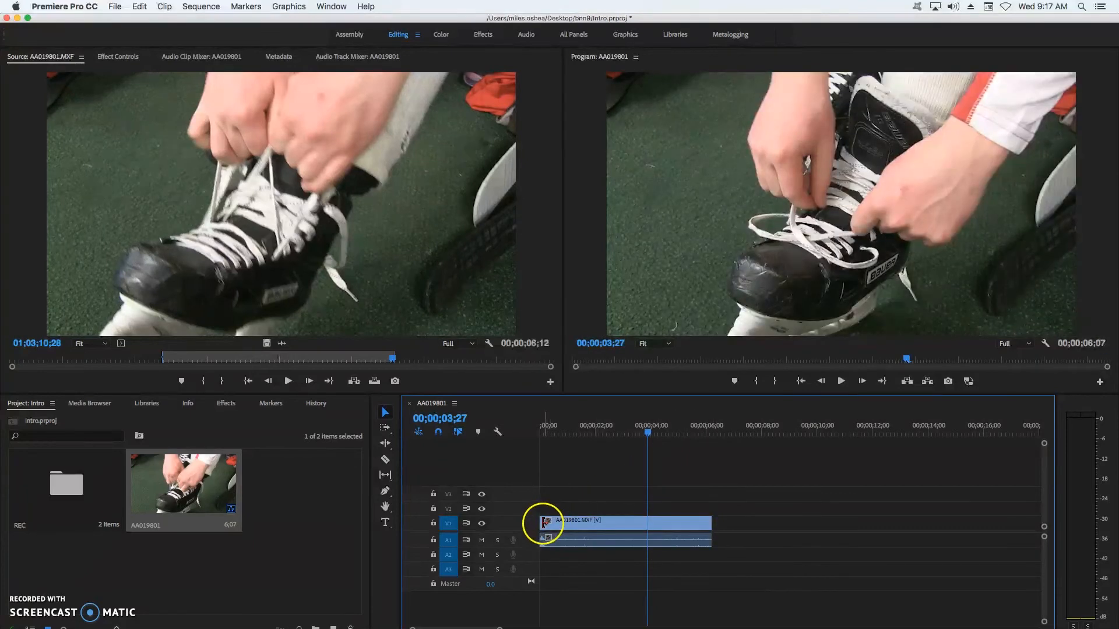
pyautogui.moveTo(545, 523)
pyautogui.mouseDown()
pyautogui.moveTo(581, 523)
pyautogui.moveTo(544, 525)
pyautogui.mouseUp()
pyautogui.moveTo(705, 523)
pyautogui.mouseDown()
pyautogui.moveTo(758, 524)
pyautogui.moveTo(711, 526)
pyautogui.mouseUp()
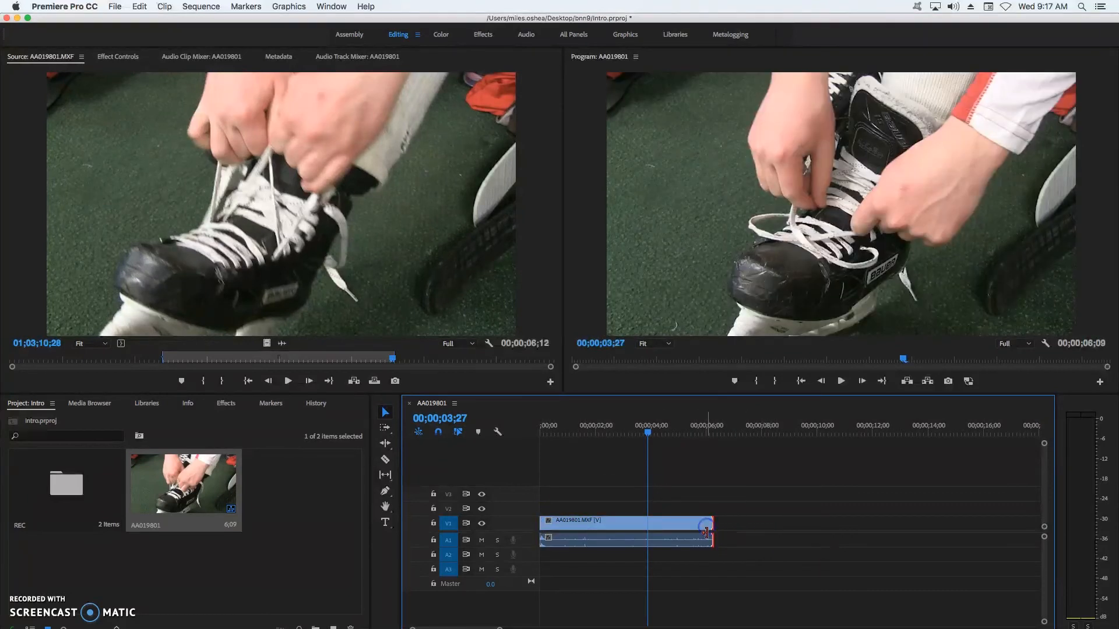
# Split the skate-lacing clip at 00;00;03;27 with the Razor tool and delete the part after the cut
pyautogui.click(384, 460)
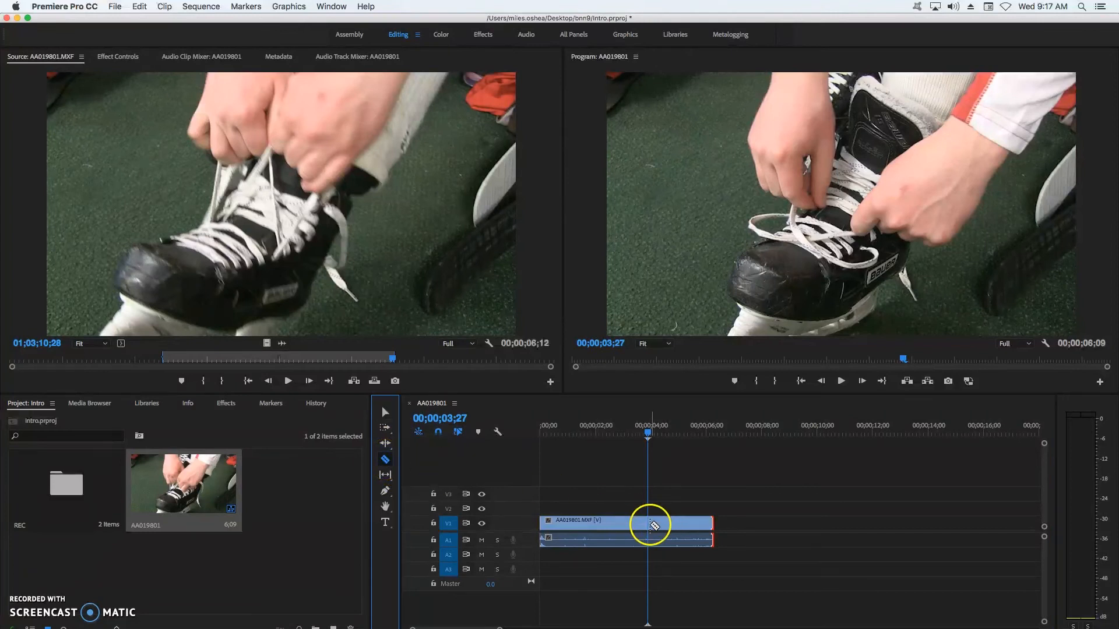
pyautogui.click(648, 525)
pyautogui.click(384, 414)
pyautogui.click(657, 539)
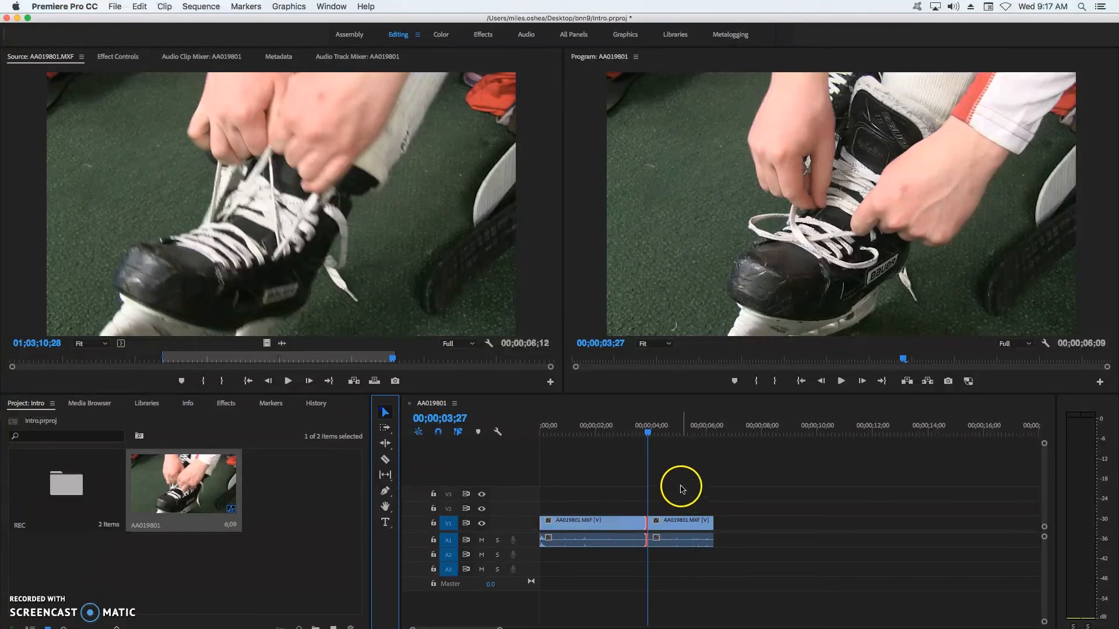
pyautogui.click(698, 541)
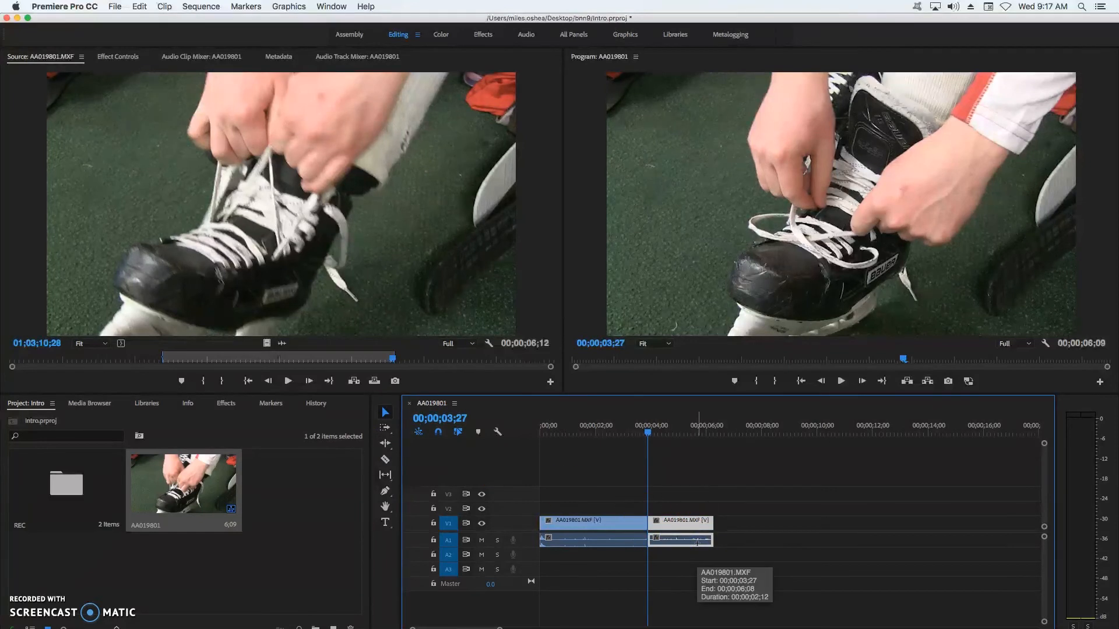
pyautogui.press('Delete')
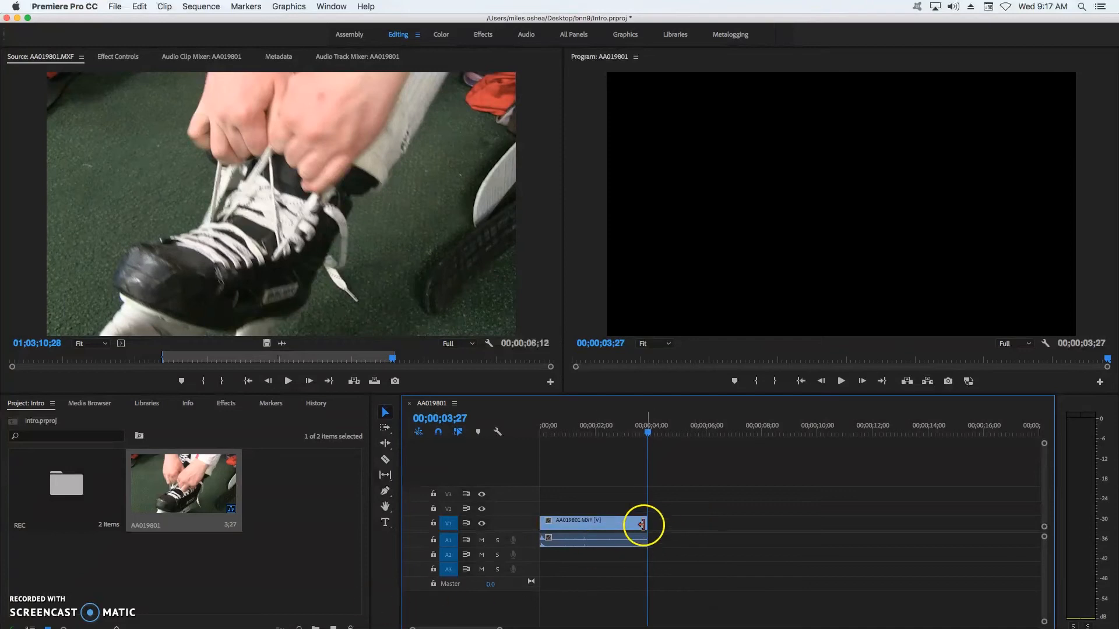
pyautogui.click(643, 433)
pyautogui.click(629, 433)
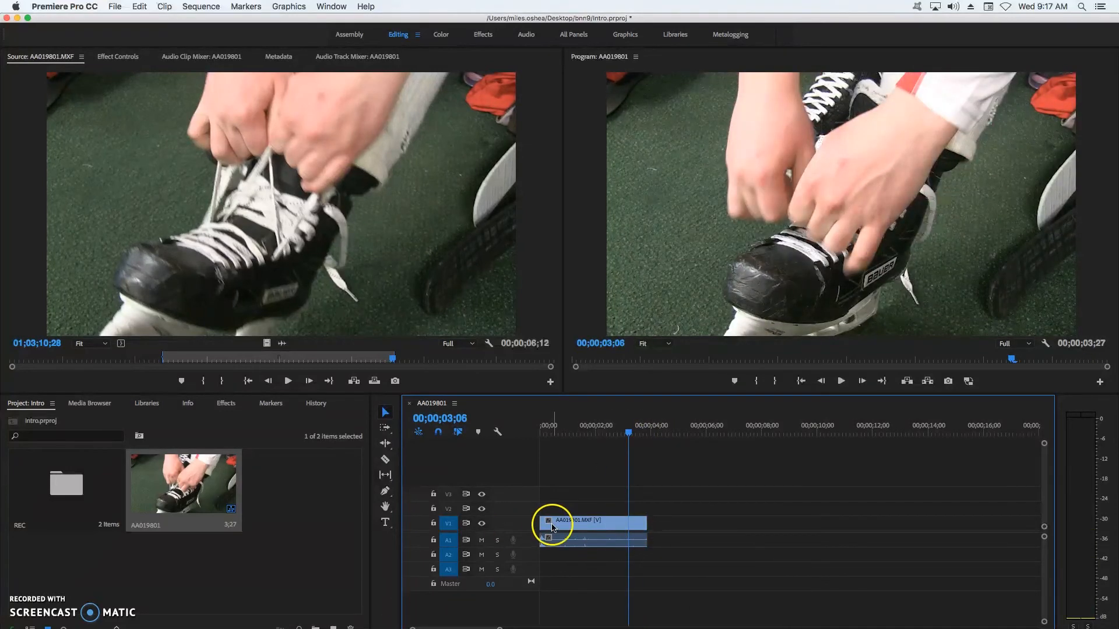
# Open the Rec Complex bin inside REC, load MVI_0176.m4v into the Source monitor, and close the bin windows
pyautogui.doubleClick(74, 478)
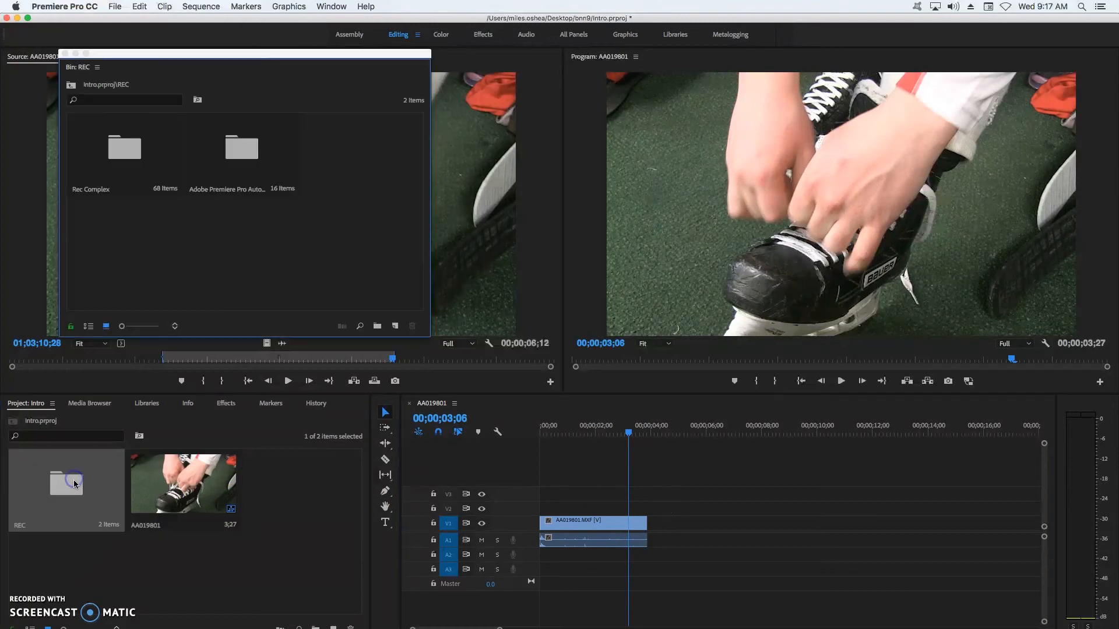
pyautogui.doubleClick(119, 153)
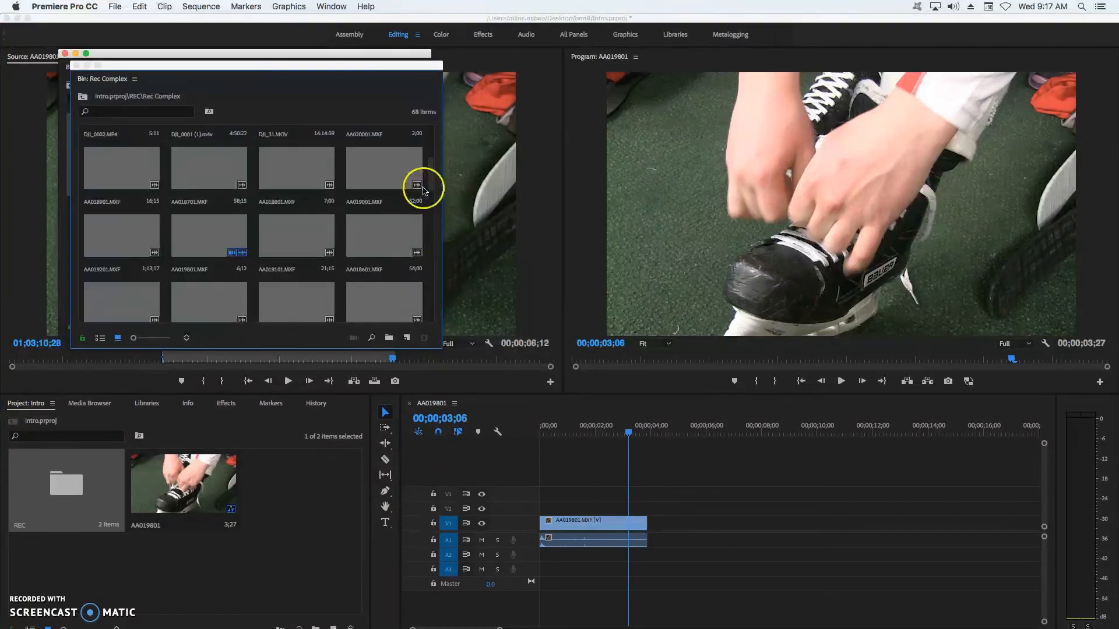
pyautogui.moveTo(432, 179); pyautogui.dragTo(432, 187)
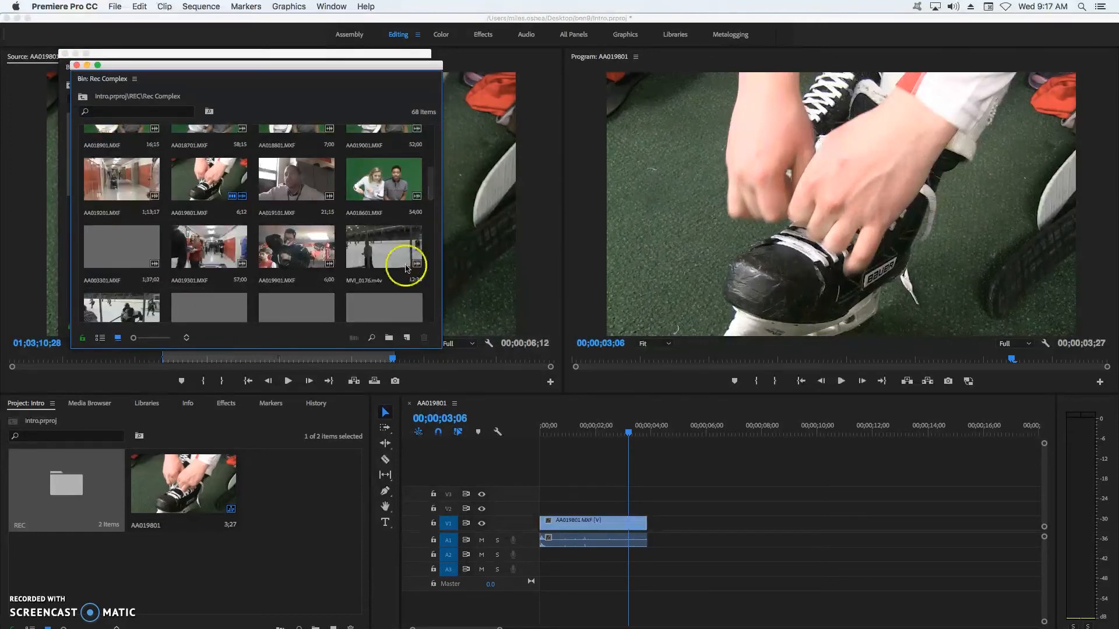
pyautogui.doubleClick(399, 256)
pyautogui.click(81, 68)
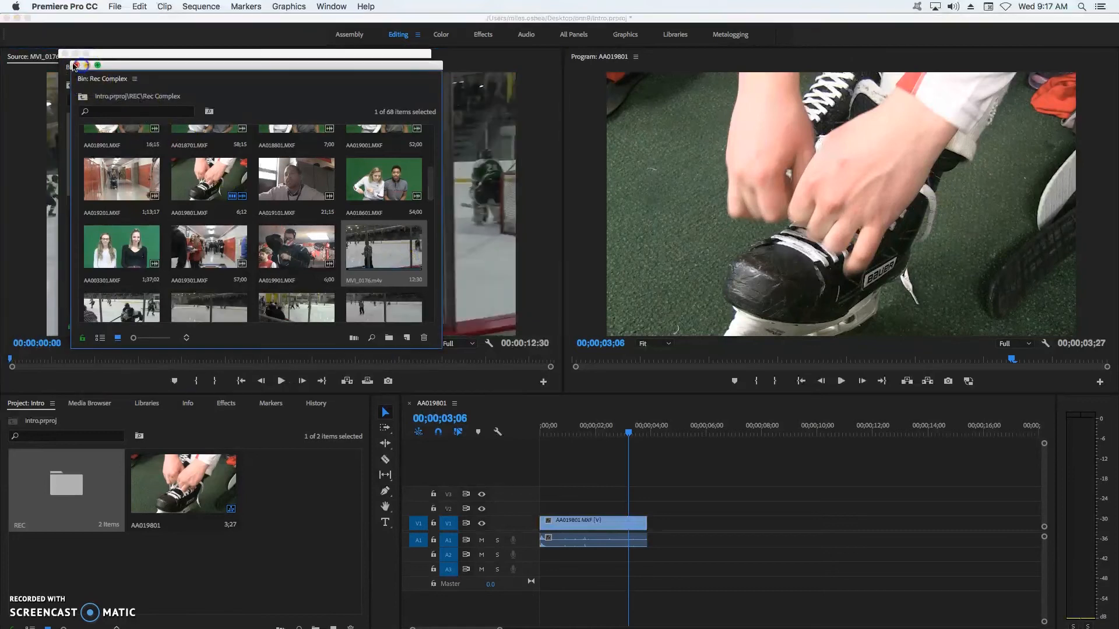
pyautogui.click(76, 65)
pyautogui.click(64, 54)
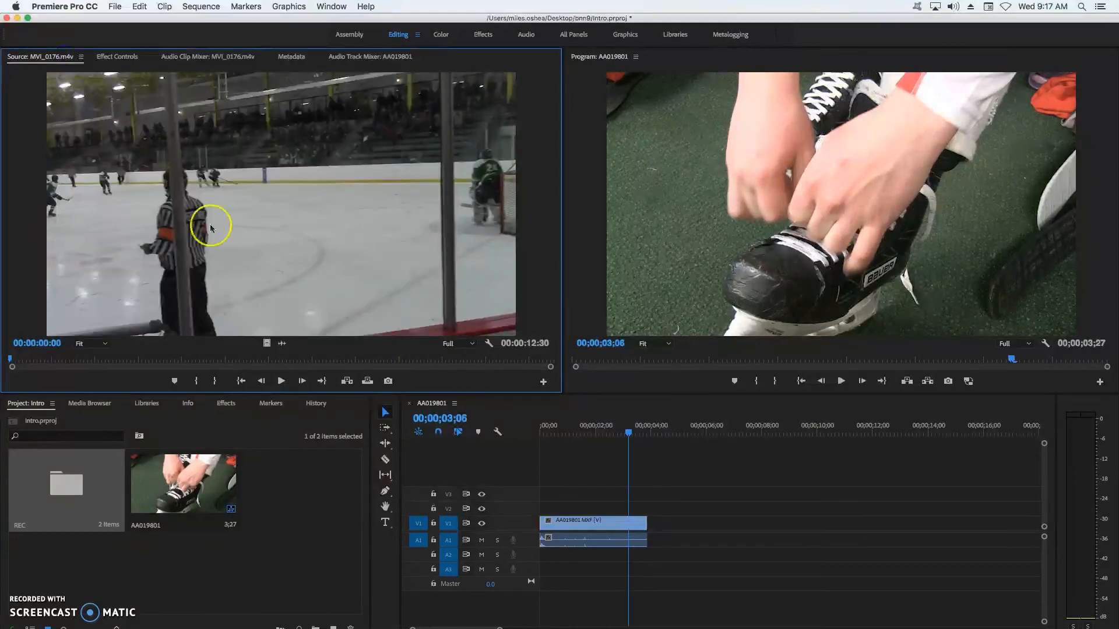
# Mark an in point at 00:00:06:56 and an out point at 00:00:10:16 on the hockey game clip
pyautogui.moveTo(98, 356); pyautogui.dragTo(308, 366)
pyautogui.click(197, 380)
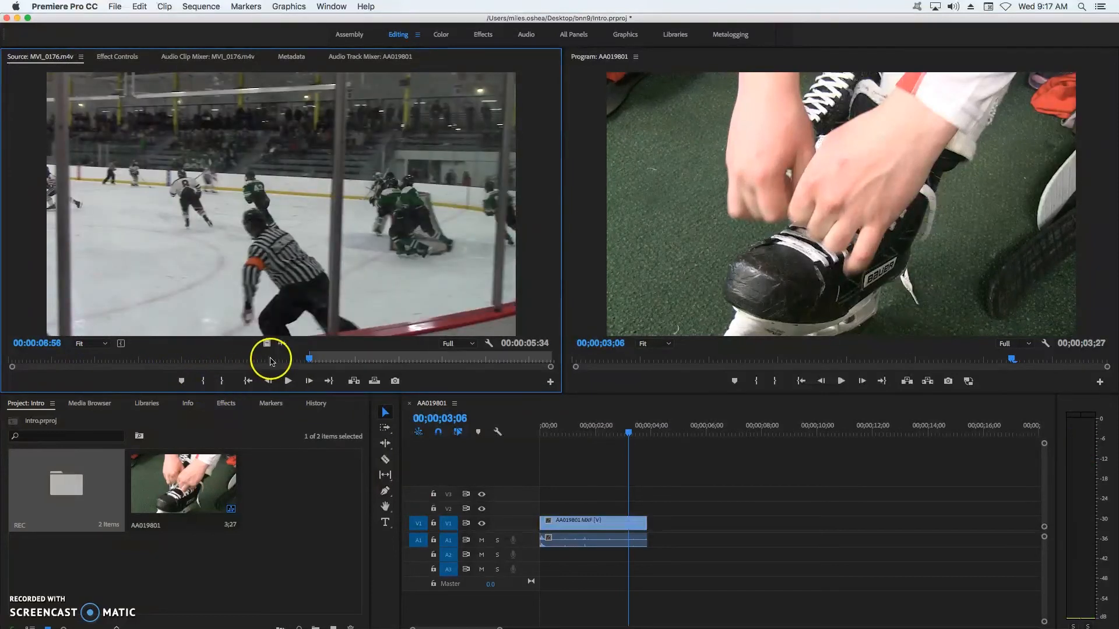
pyautogui.moveTo(317, 363); pyautogui.dragTo(458, 366)
pyautogui.click(222, 382)
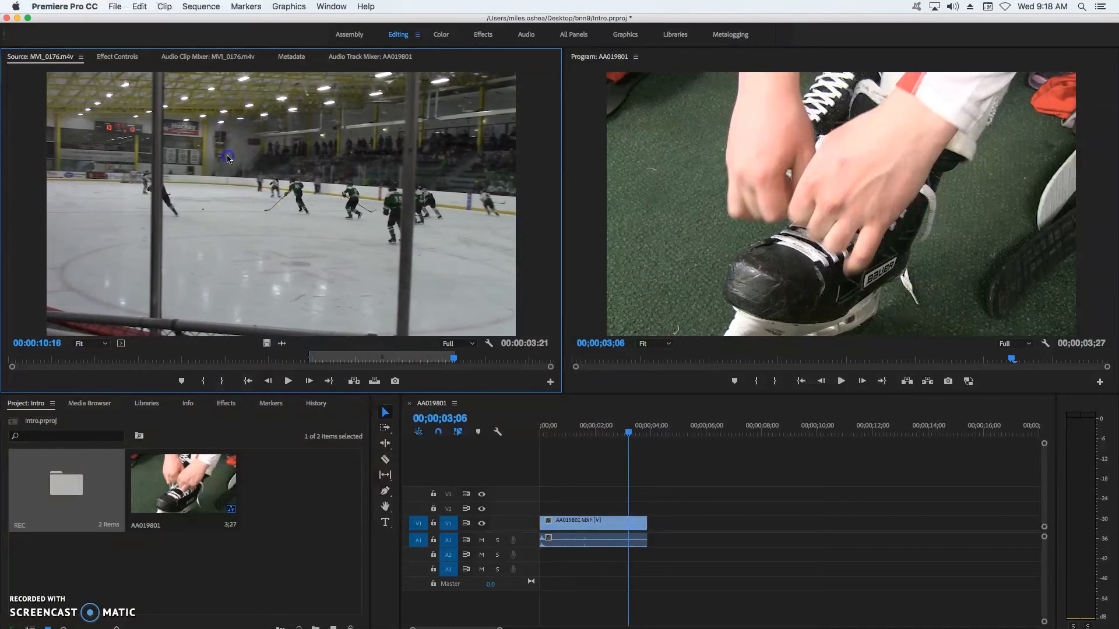
# Place the trimmed hockey clip on V1 directly after the skate-lacing clip, play across the cut, and return to the sequence start
pyautogui.moveTo(512, 335); pyautogui.dragTo(649, 511)
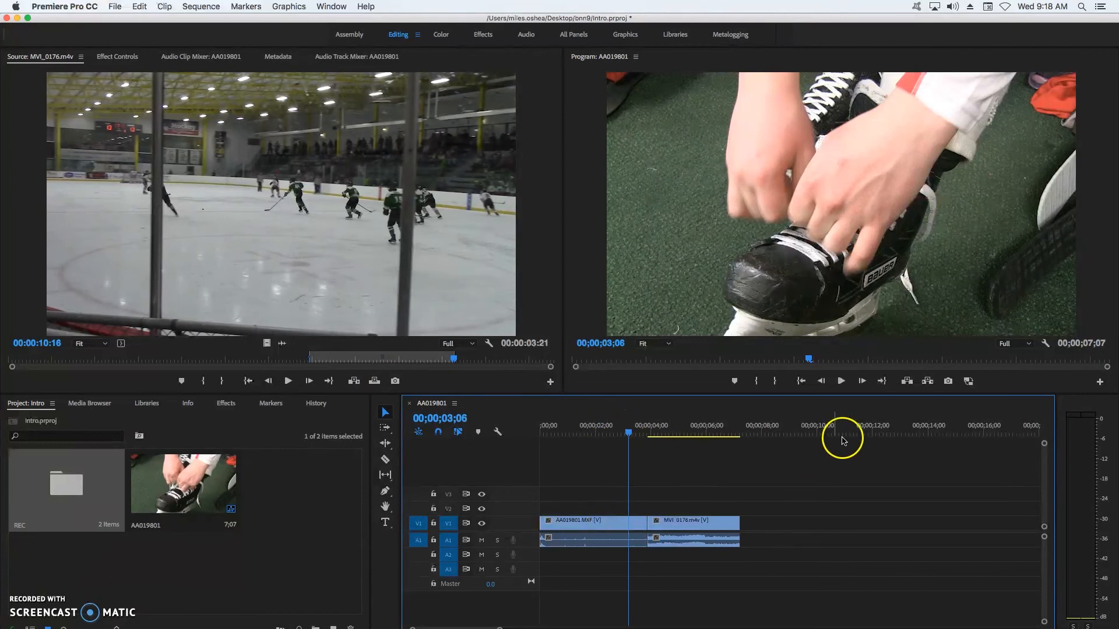
pyautogui.click(841, 381)
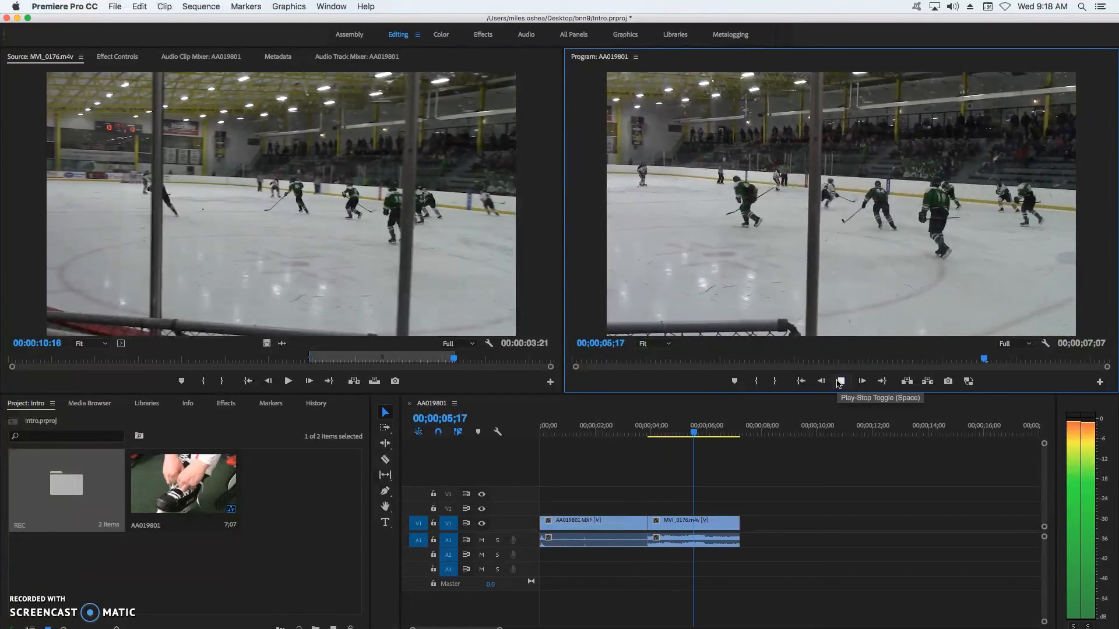
pyautogui.click(840, 381)
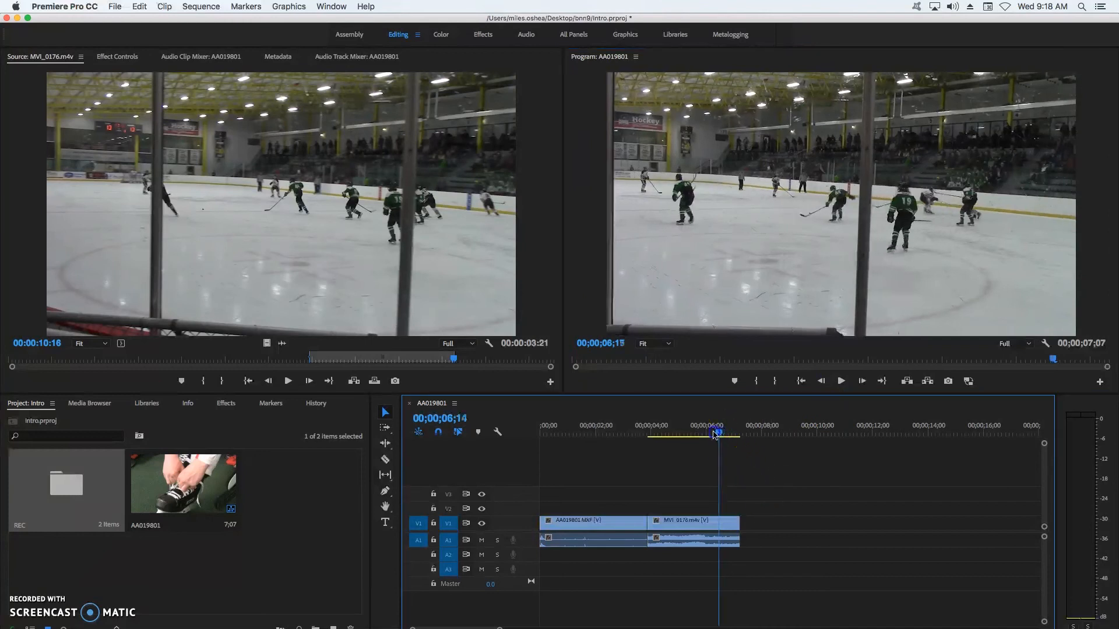
pyautogui.moveTo(724, 436); pyautogui.dragTo(542, 436)
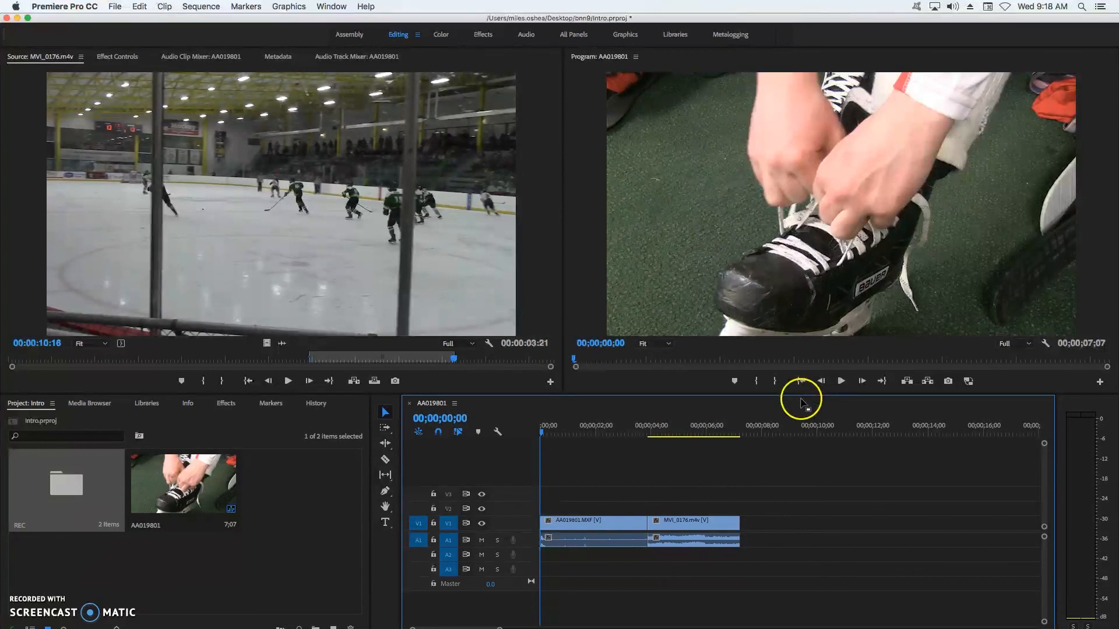
# Save the Intro project and close its window
pyautogui.click(114, 8)
pyautogui.click(114, 8)
pyautogui.click(114, 8)
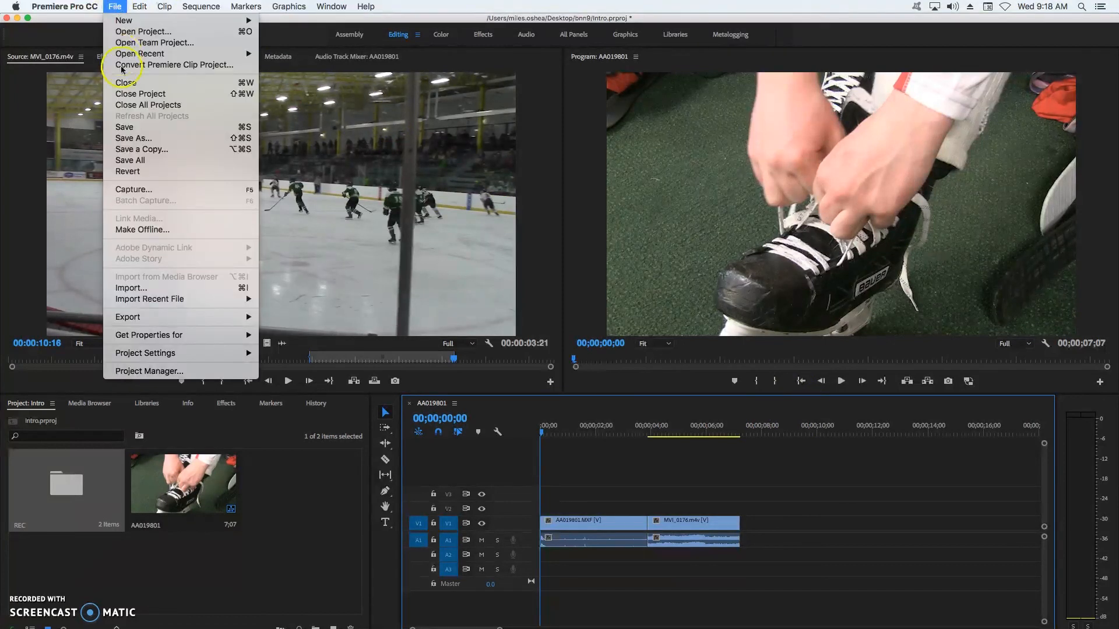
pyautogui.click(147, 127)
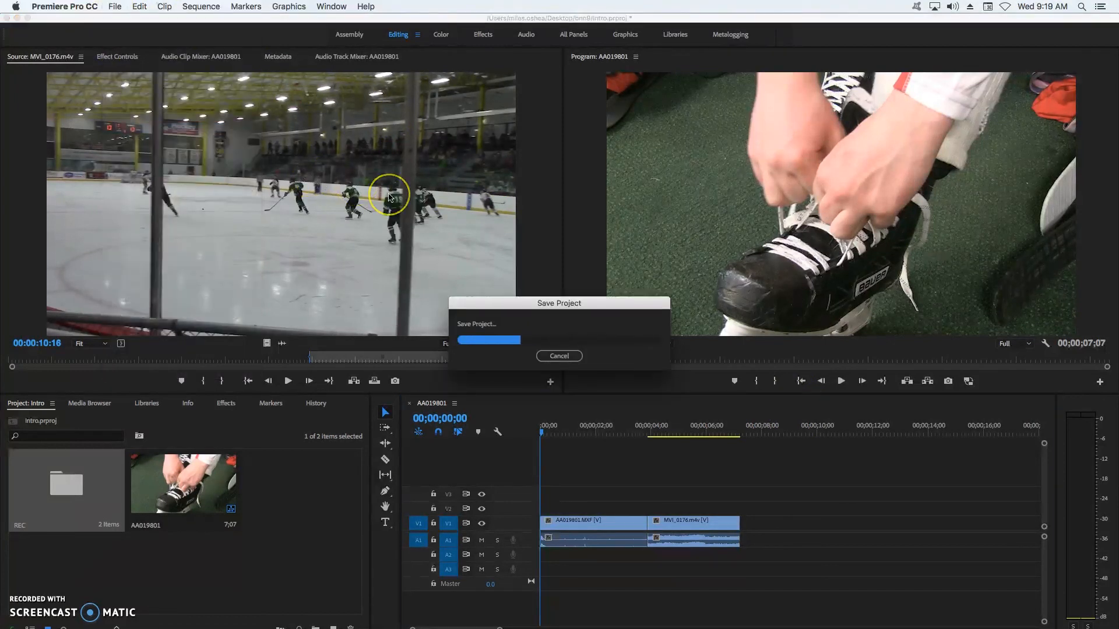
pyautogui.moveTo(528, 313); pyautogui.dragTo(22, 57)
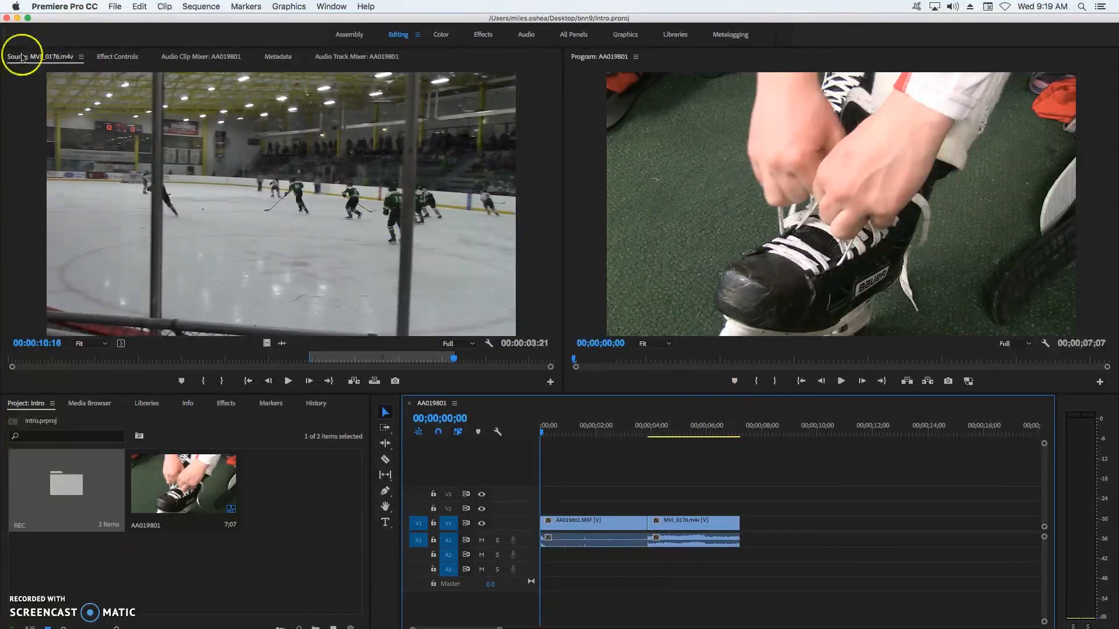
pyautogui.click(7, 19)
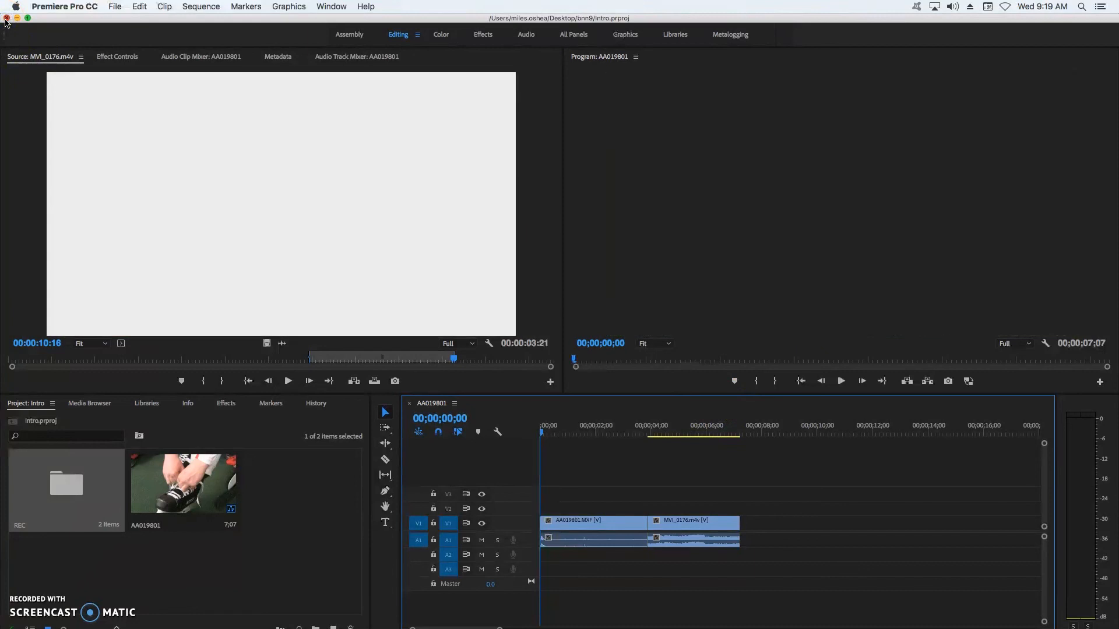